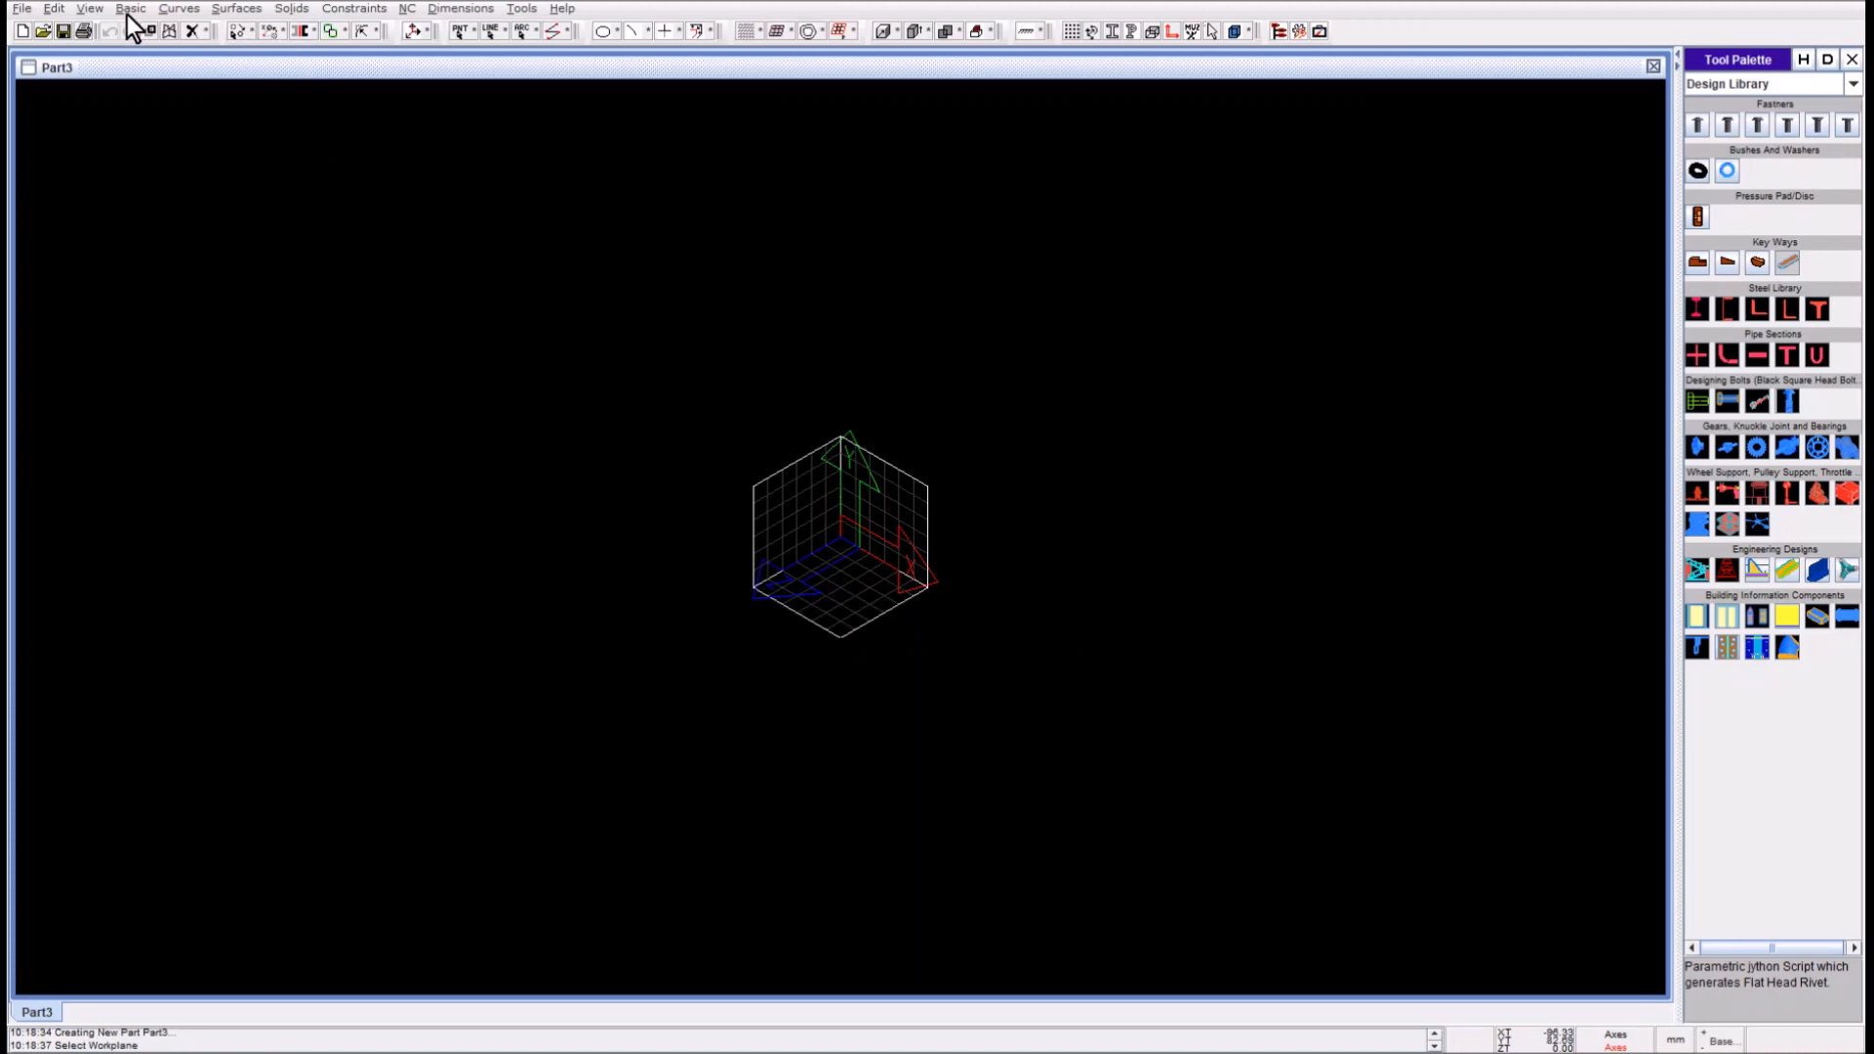
# Step: Switch to the Front view and place the eight corner points of the stepped half profile by entering coordinates
pyautogui.click(90, 9)
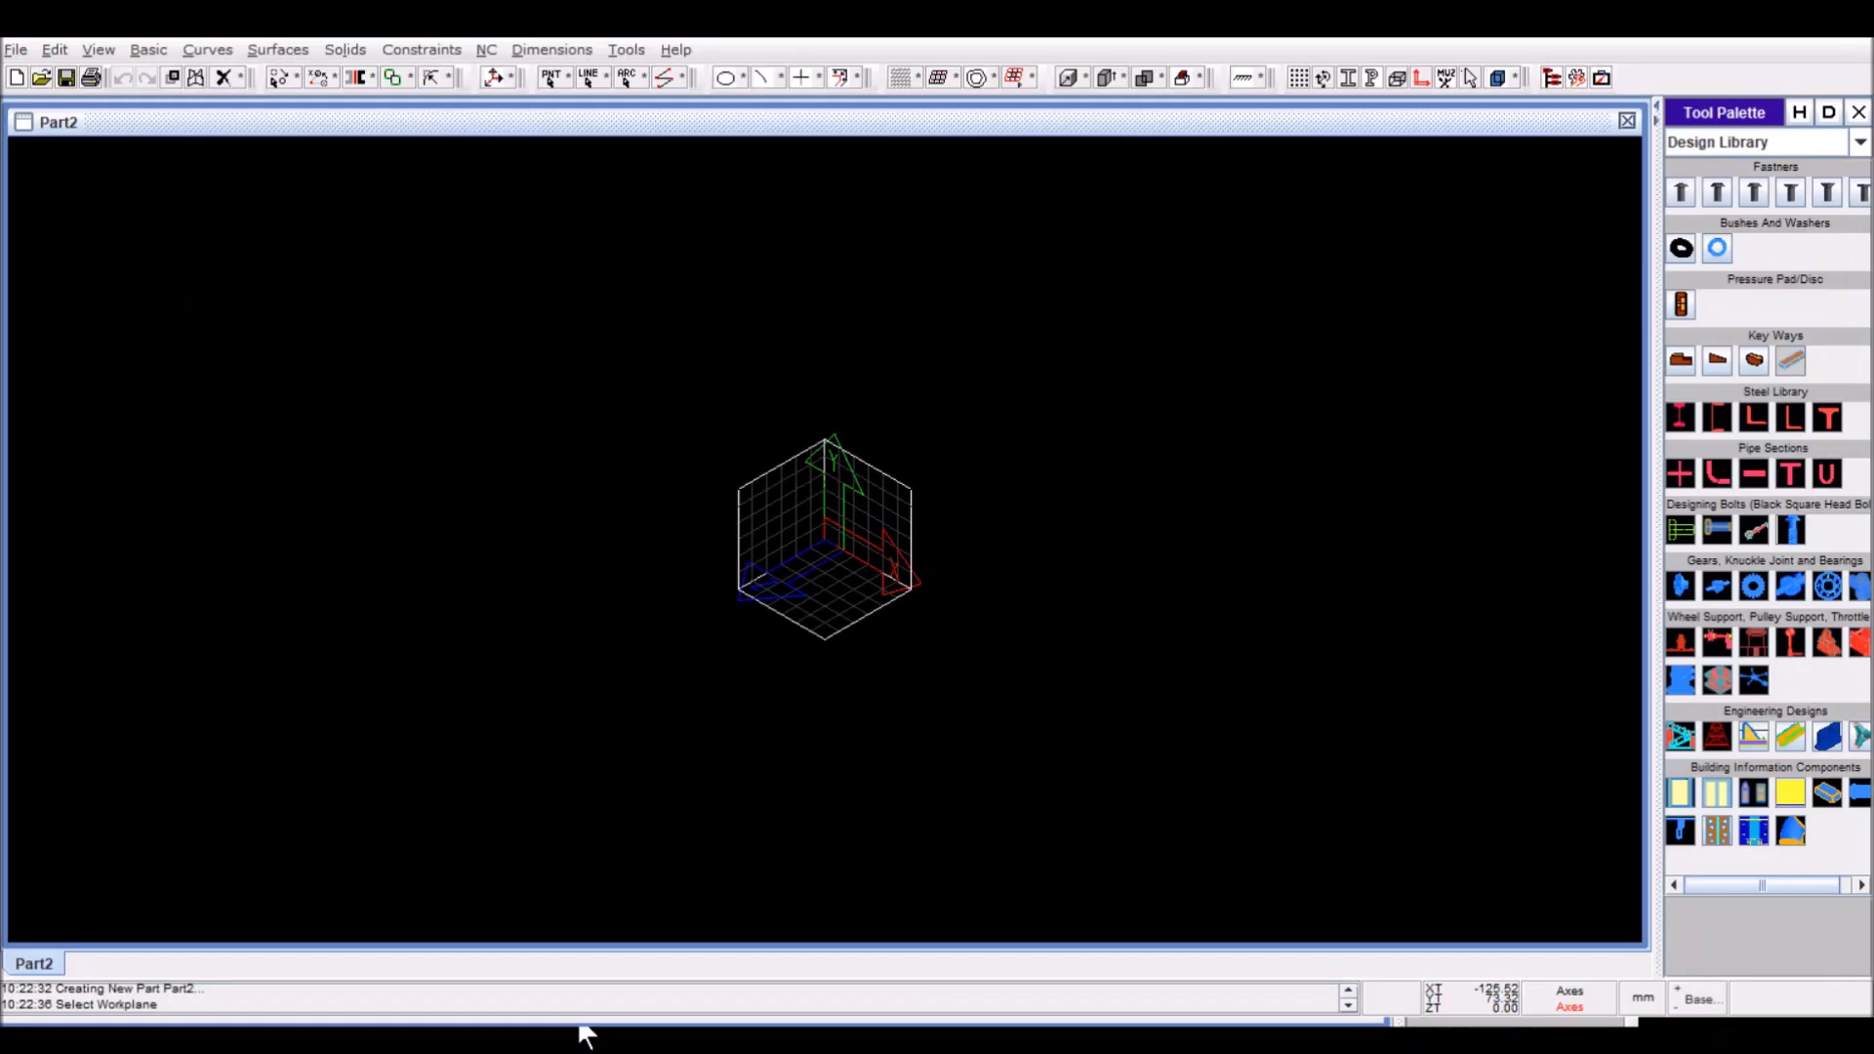
pyautogui.click(99, 49)
pyautogui.click(138, 88)
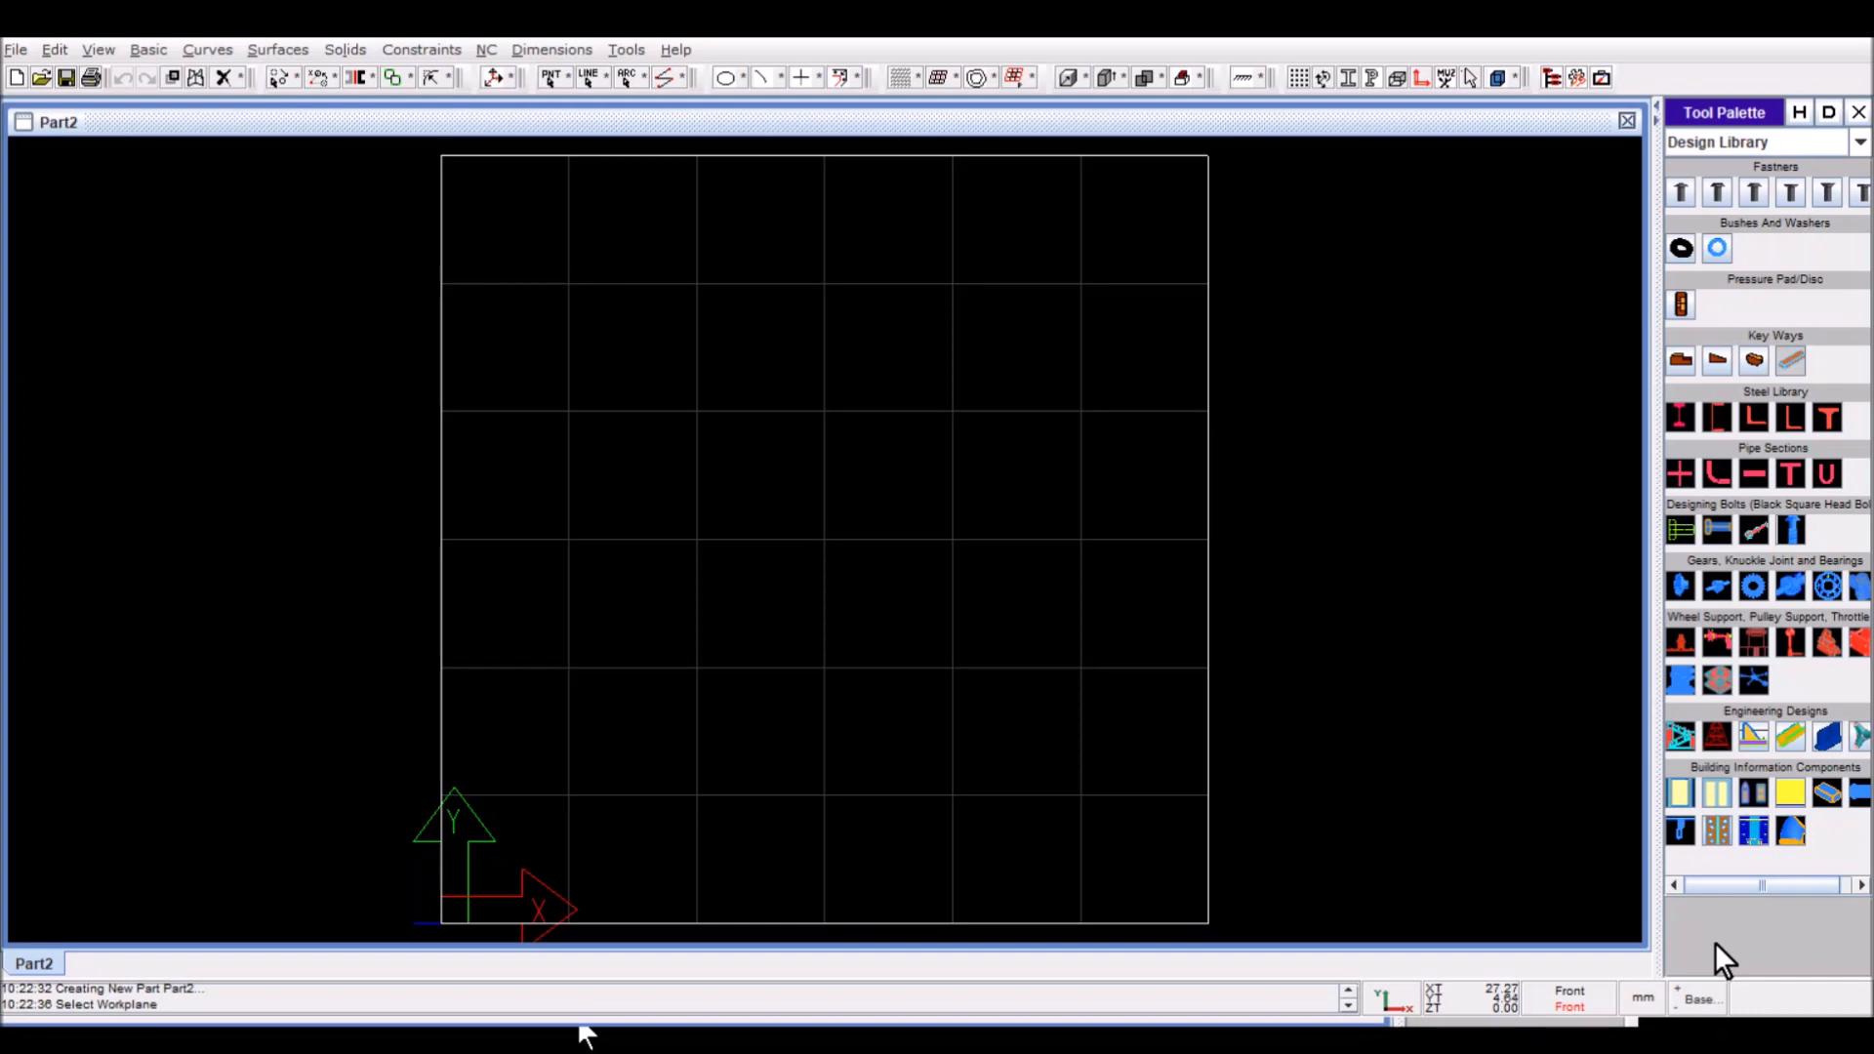
pyautogui.click(148, 50)
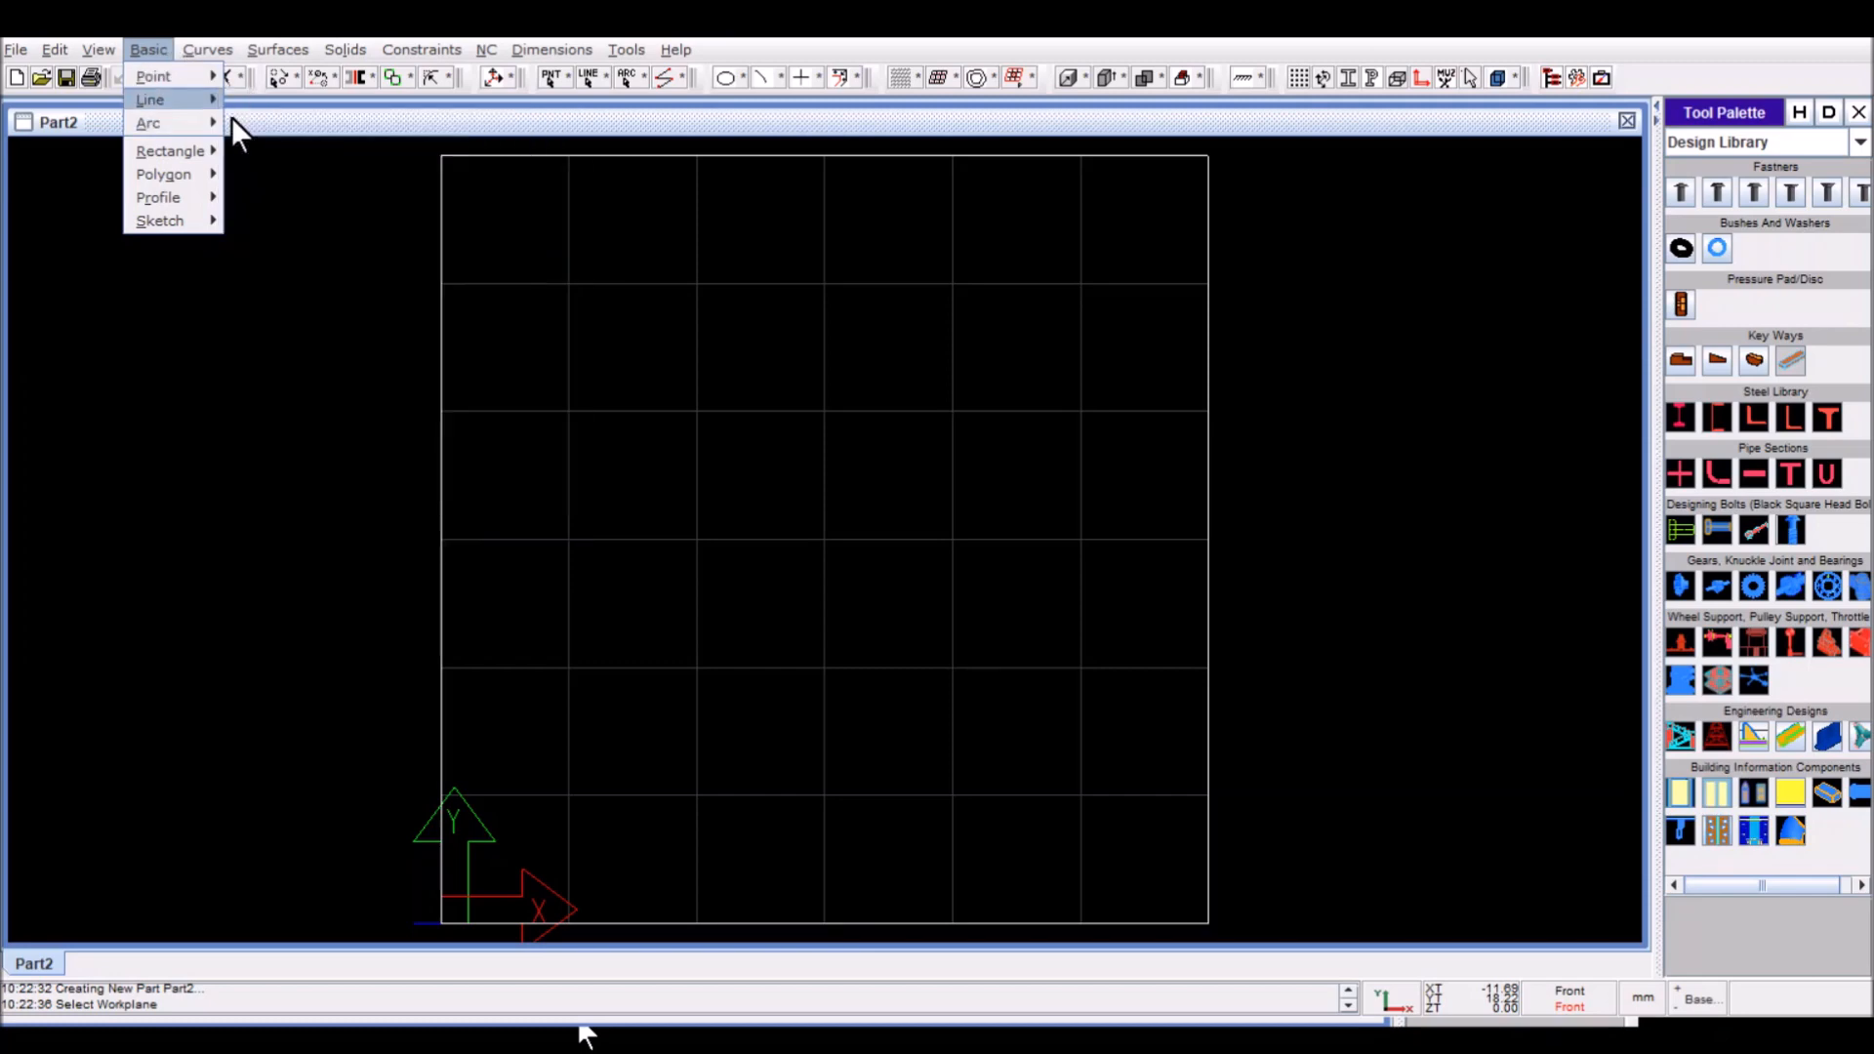
pyautogui.moveTo(195, 76)
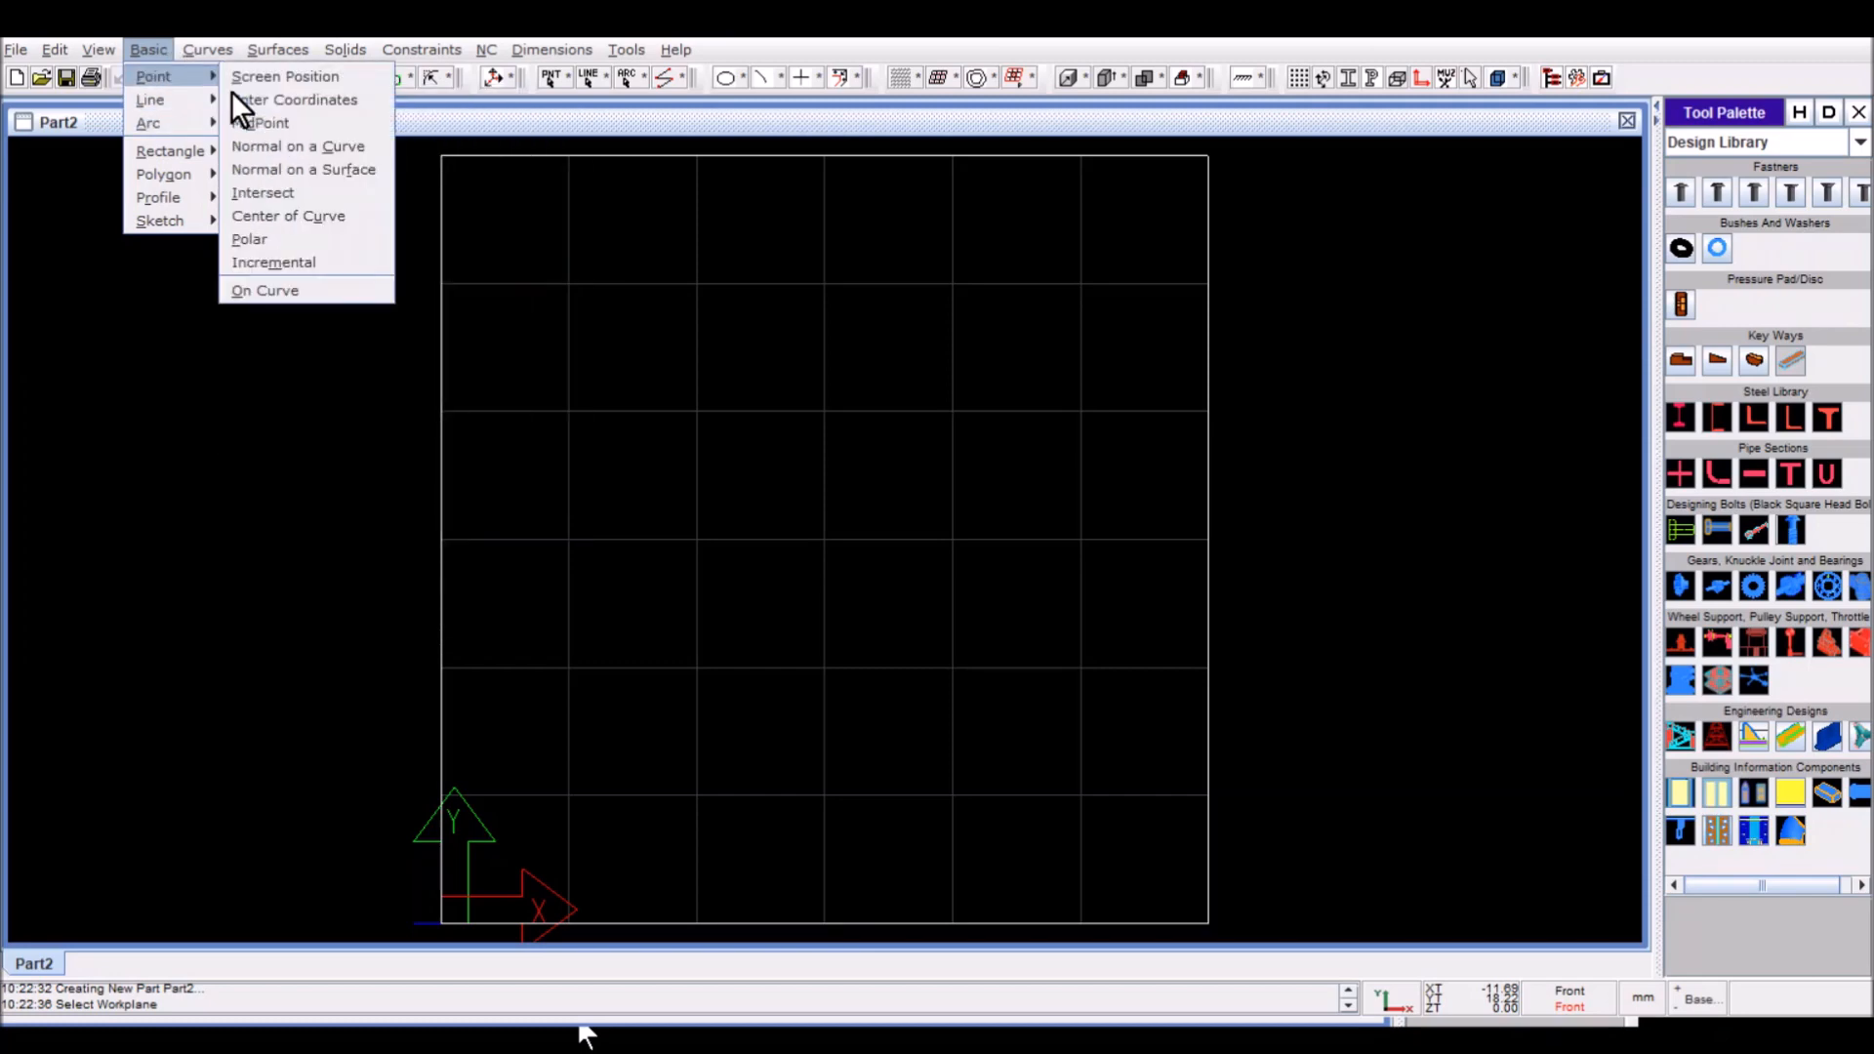
pyautogui.click(347, 109)
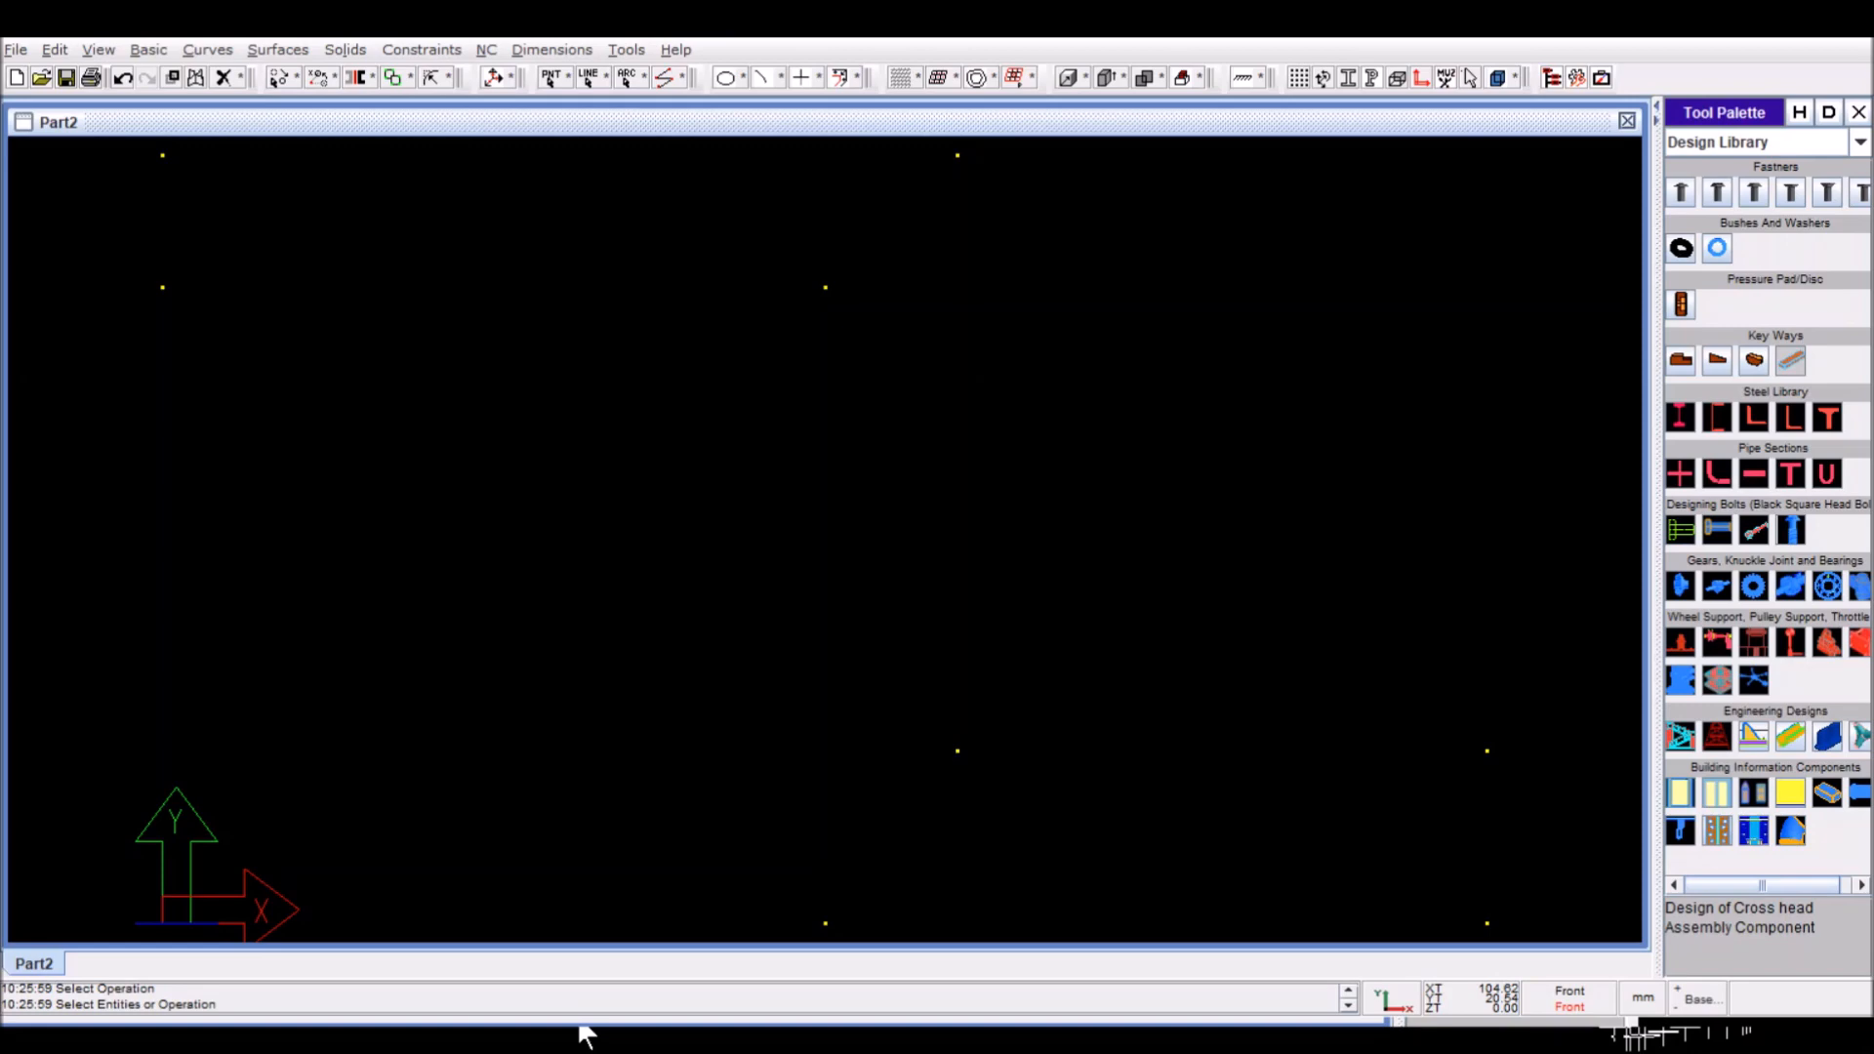
# Step: Connect the eight points with consecutive lines to draw the stepped half profile, leaving it open along the Y axis
pyautogui.click(149, 49)
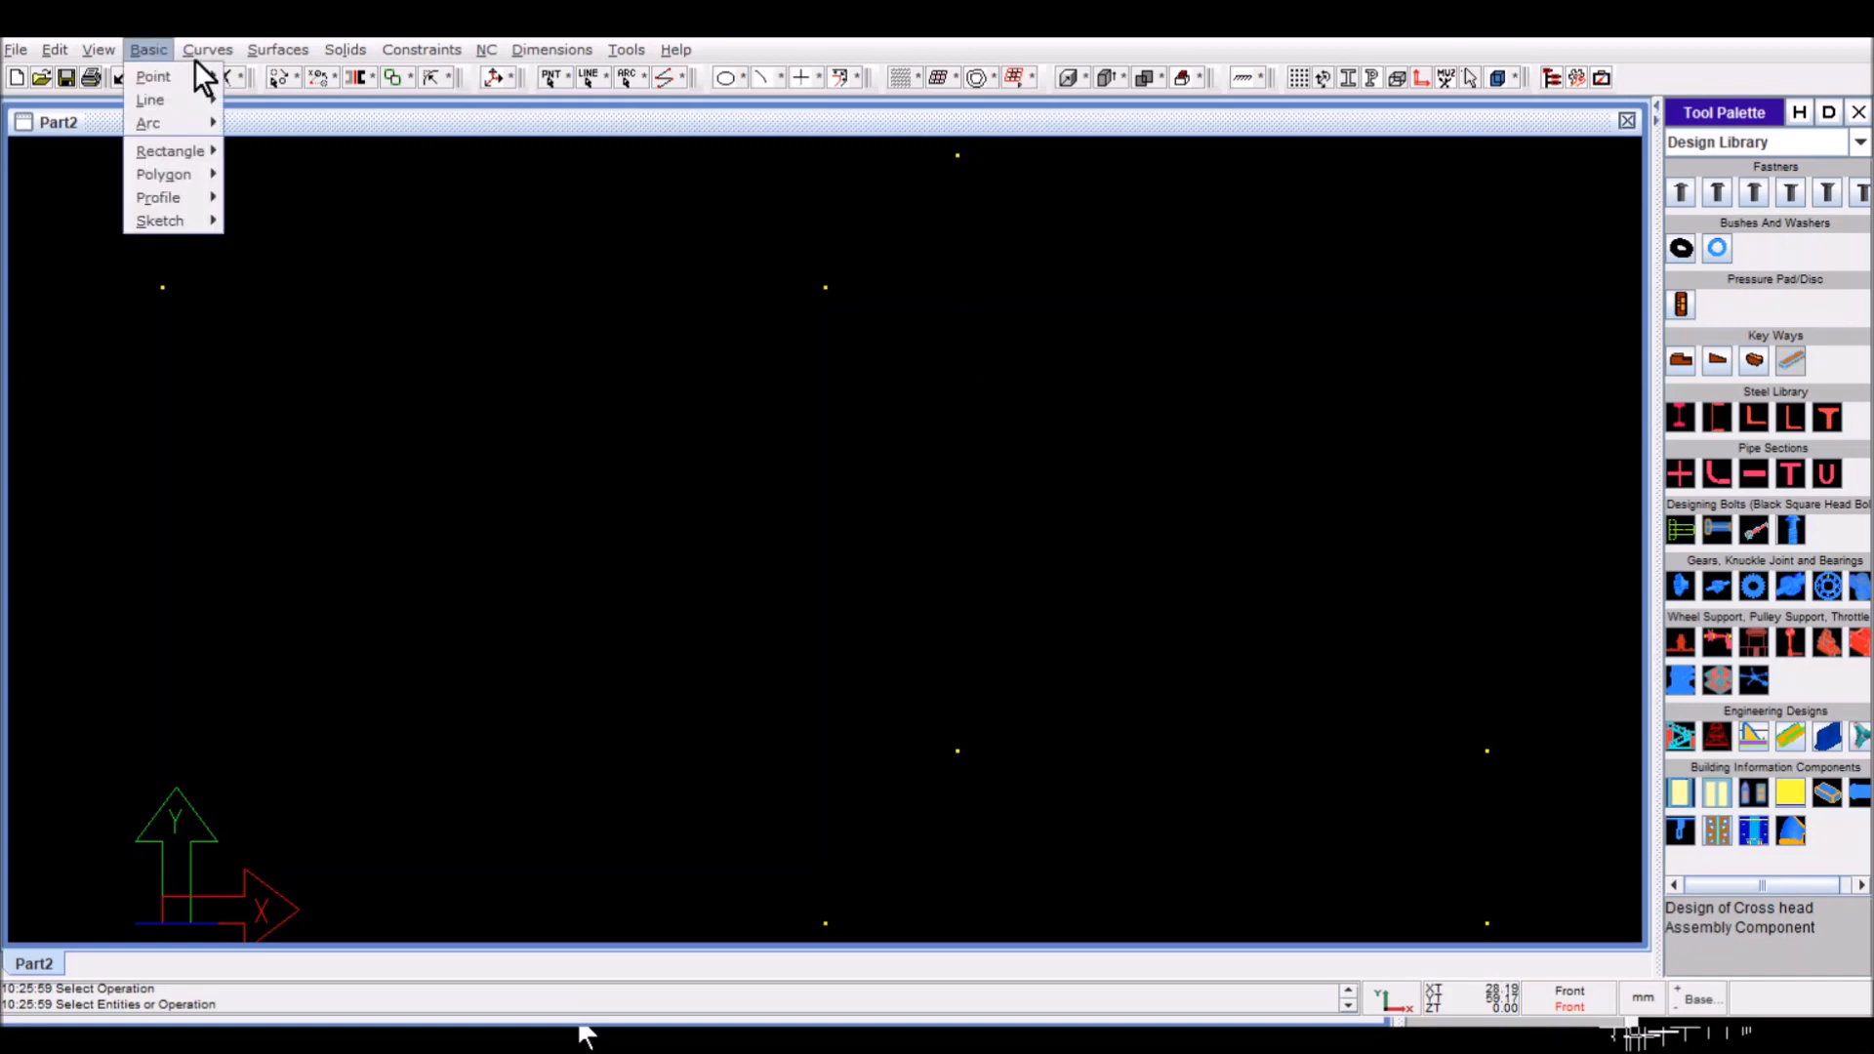
pyautogui.moveTo(195, 102)
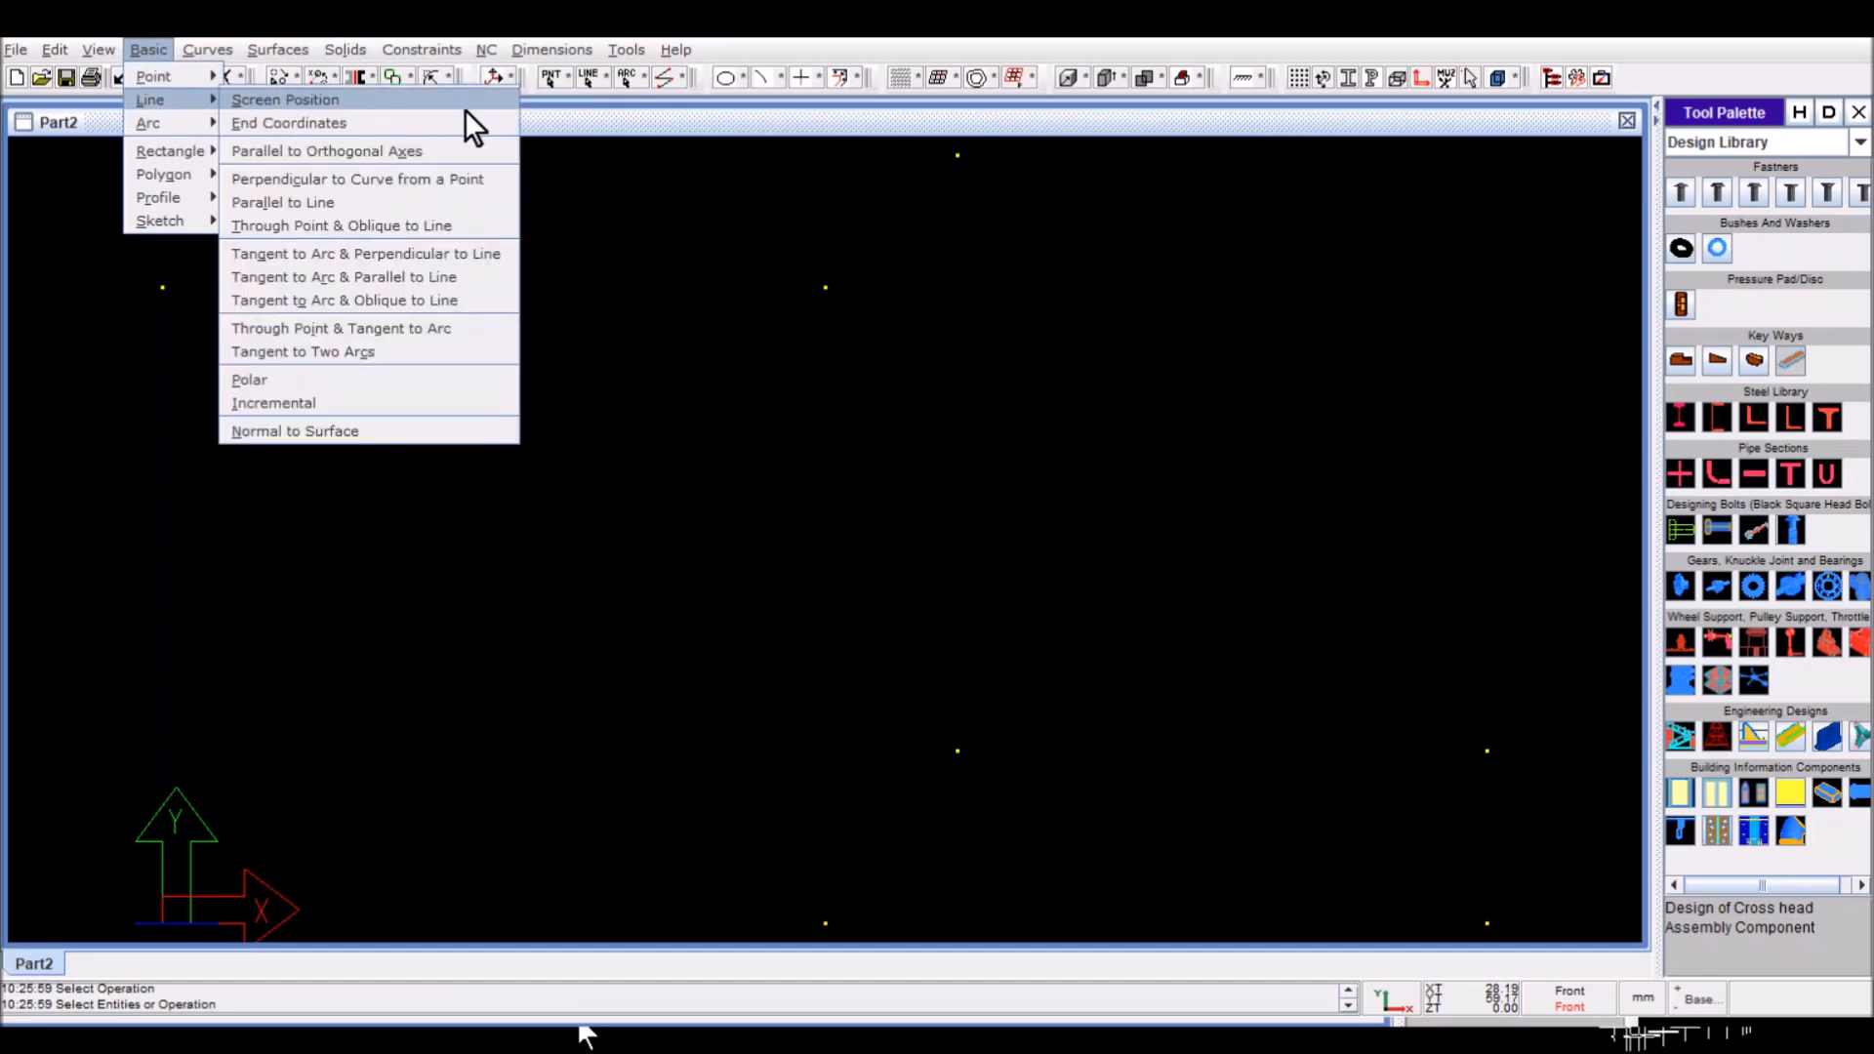
pyautogui.click(293, 100)
pyautogui.click(162, 156)
pyautogui.click(958, 156)
pyautogui.click(958, 750)
pyautogui.click(1487, 751)
pyautogui.click(1487, 922)
pyautogui.click(826, 922)
pyautogui.click(826, 287)
pyautogui.click(162, 287)
pyautogui.press('Return')
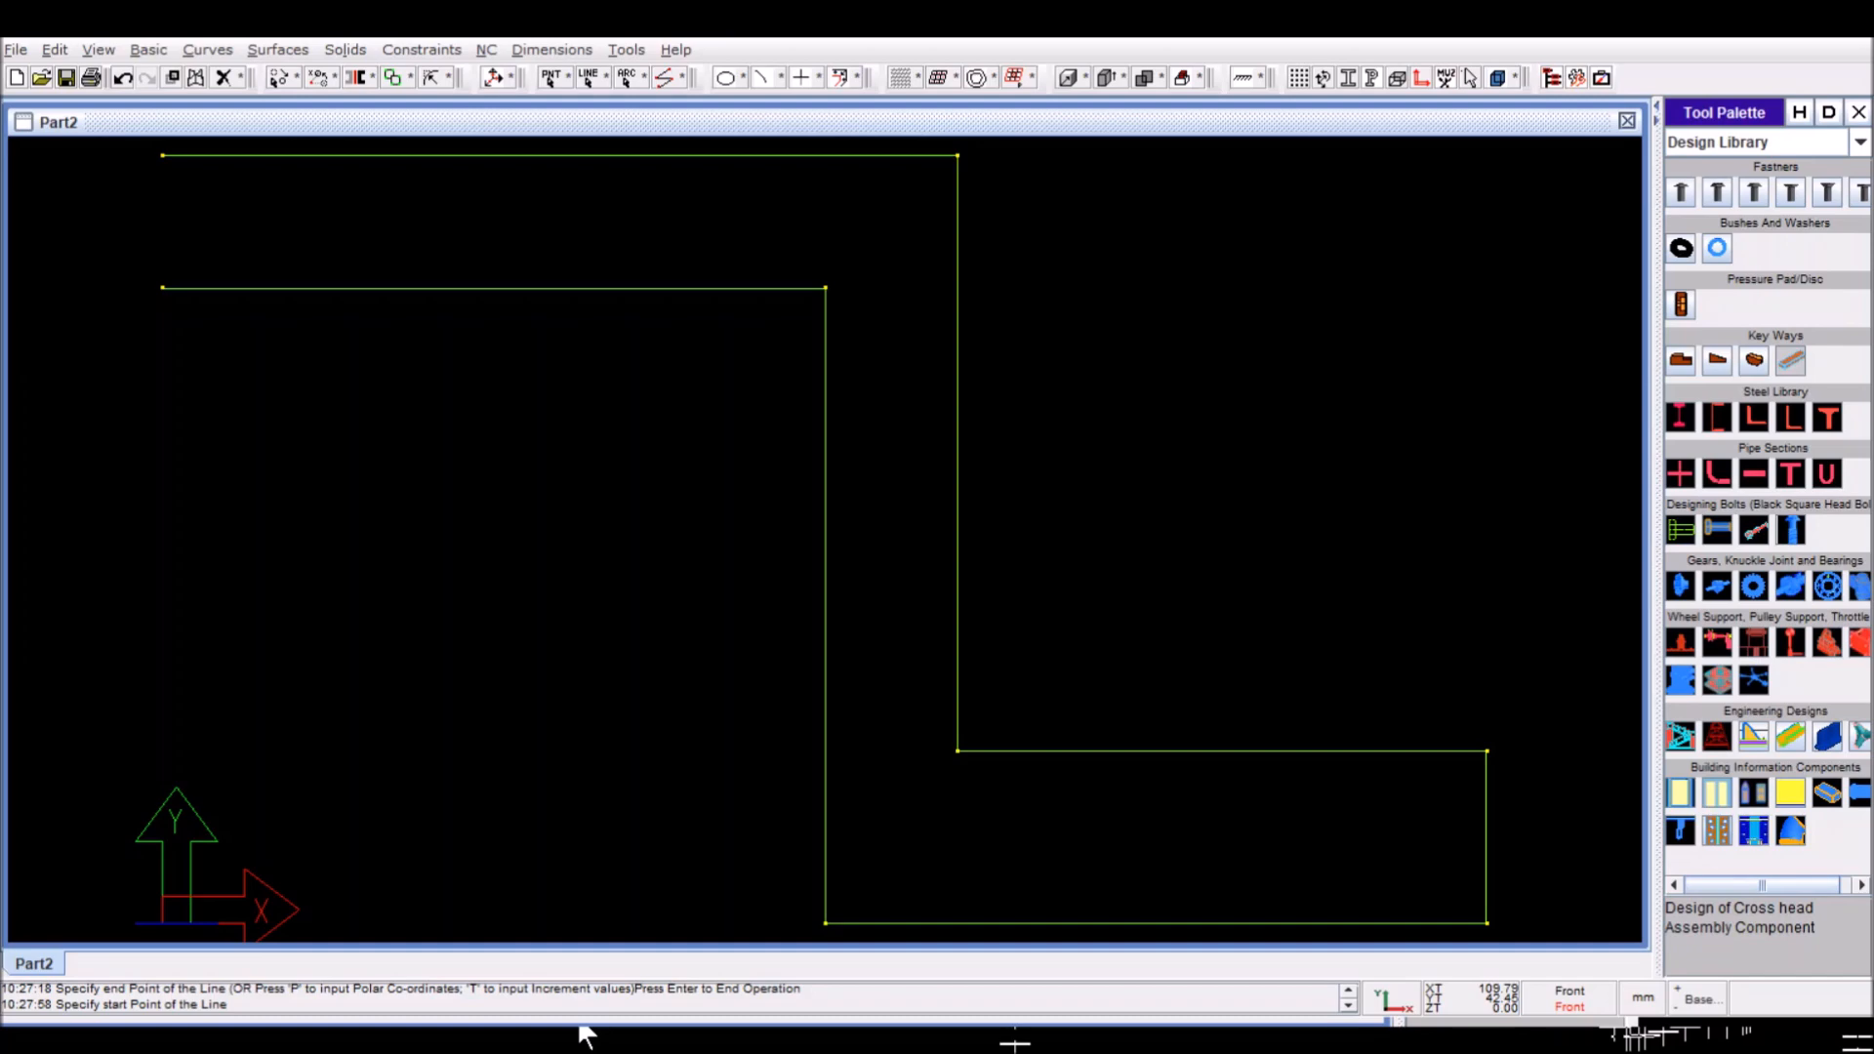
# Step: Draw a vertical centre line along the Y axis through the profile's open ends by entering its end coordinates
pyautogui.click(148, 49)
pyautogui.moveTo(211, 110)
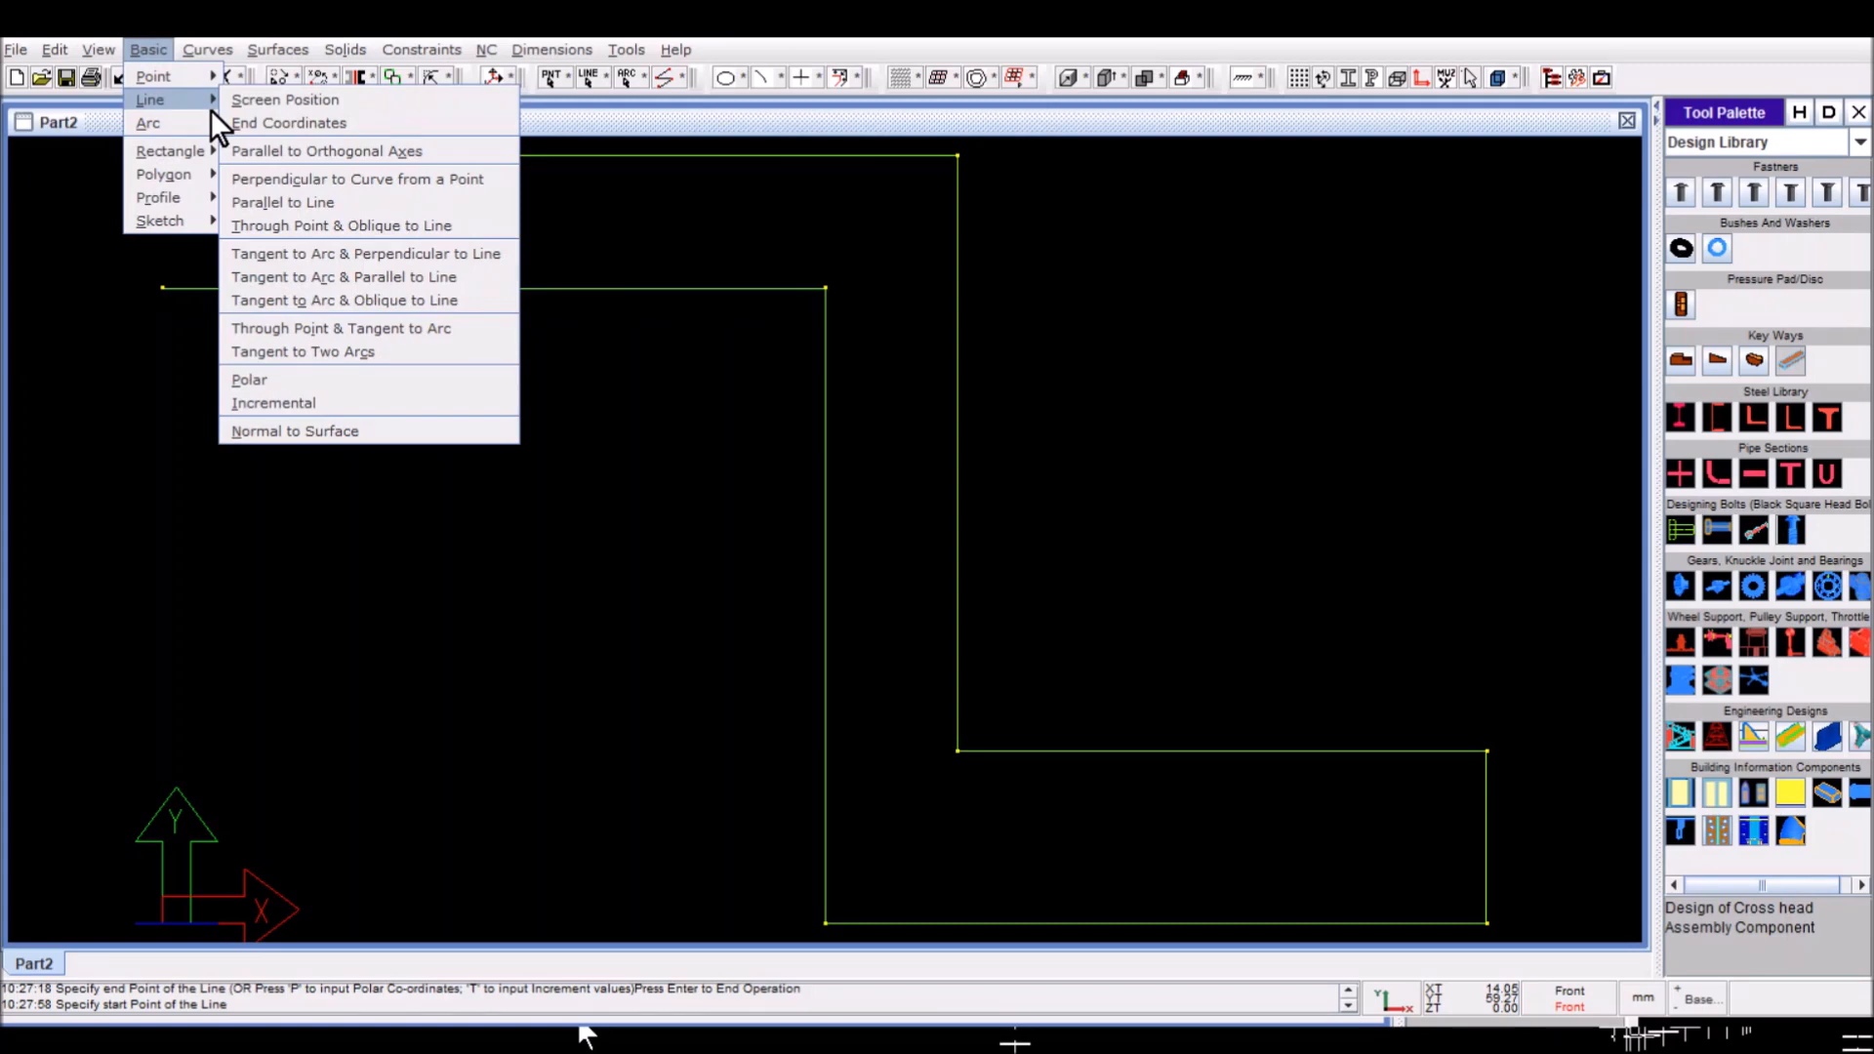
pyautogui.click(430, 131)
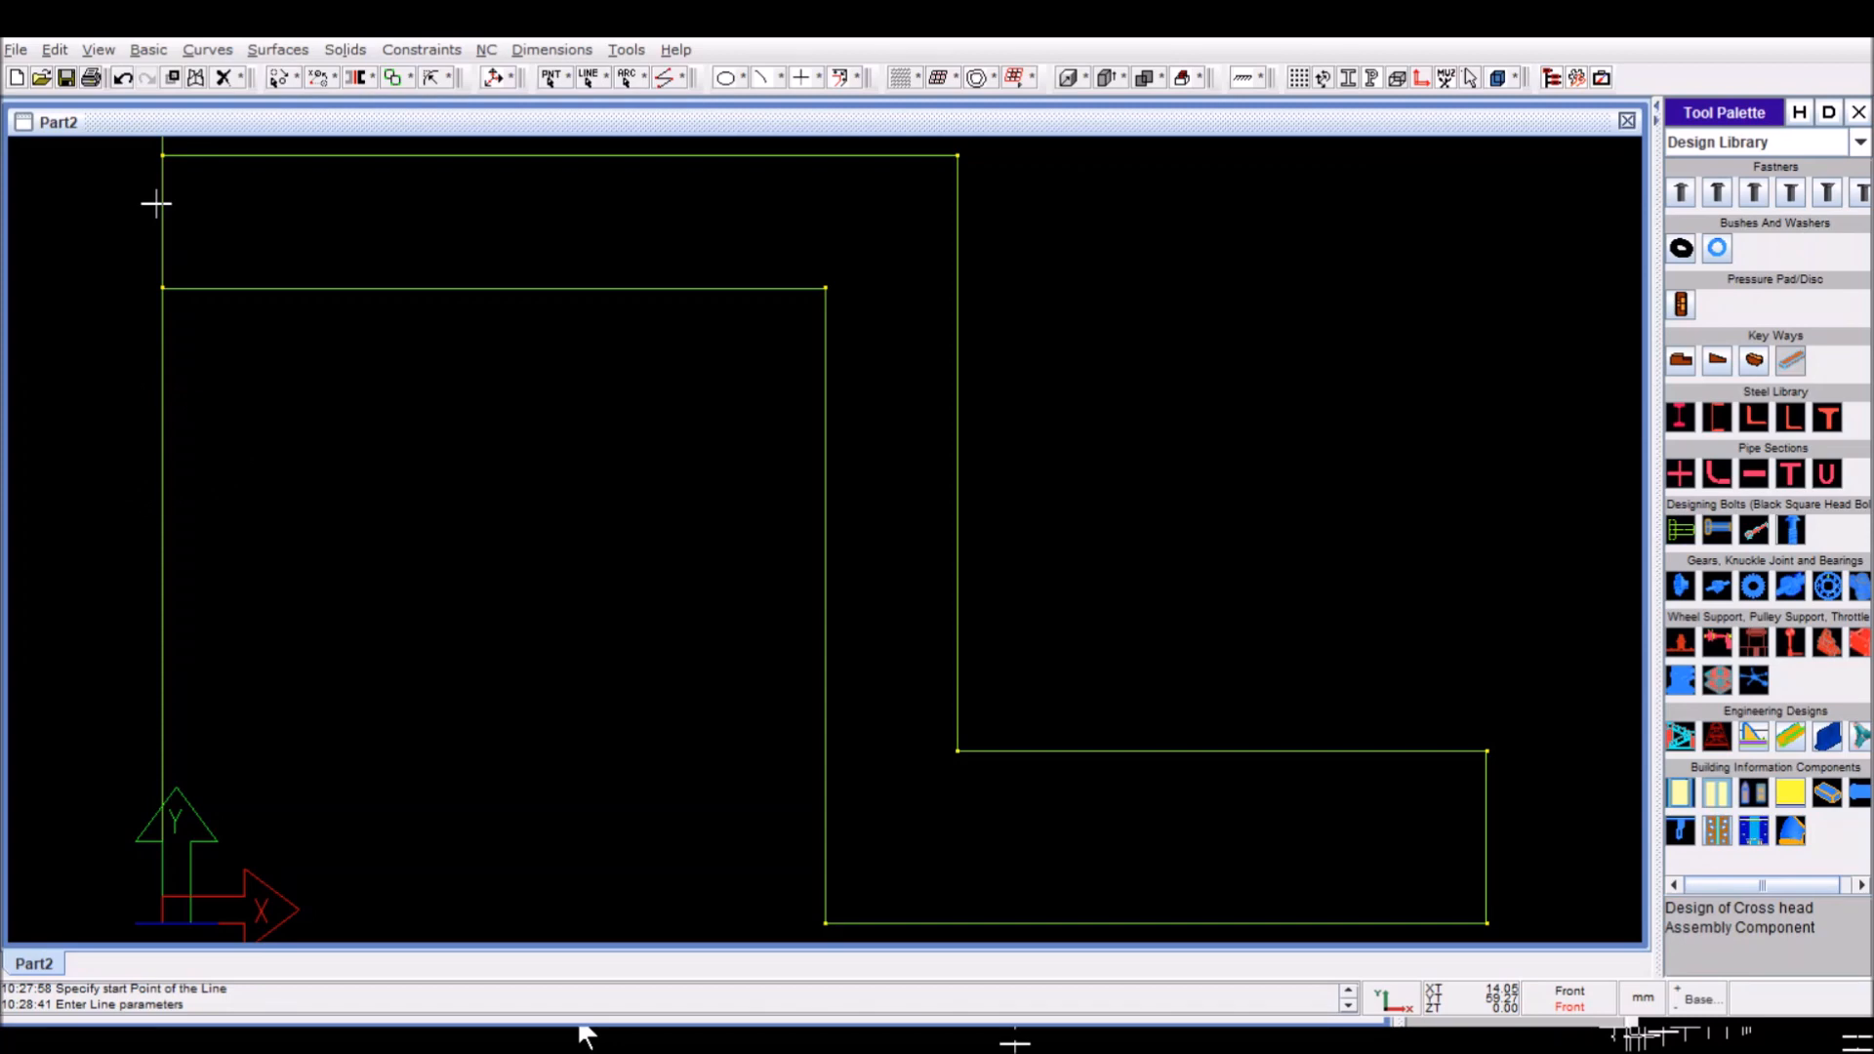
# Step: Copy and mirror the chained half-profile lines about the vertical centre line
pyautogui.click(67, 51)
pyautogui.moveTo(152, 292)
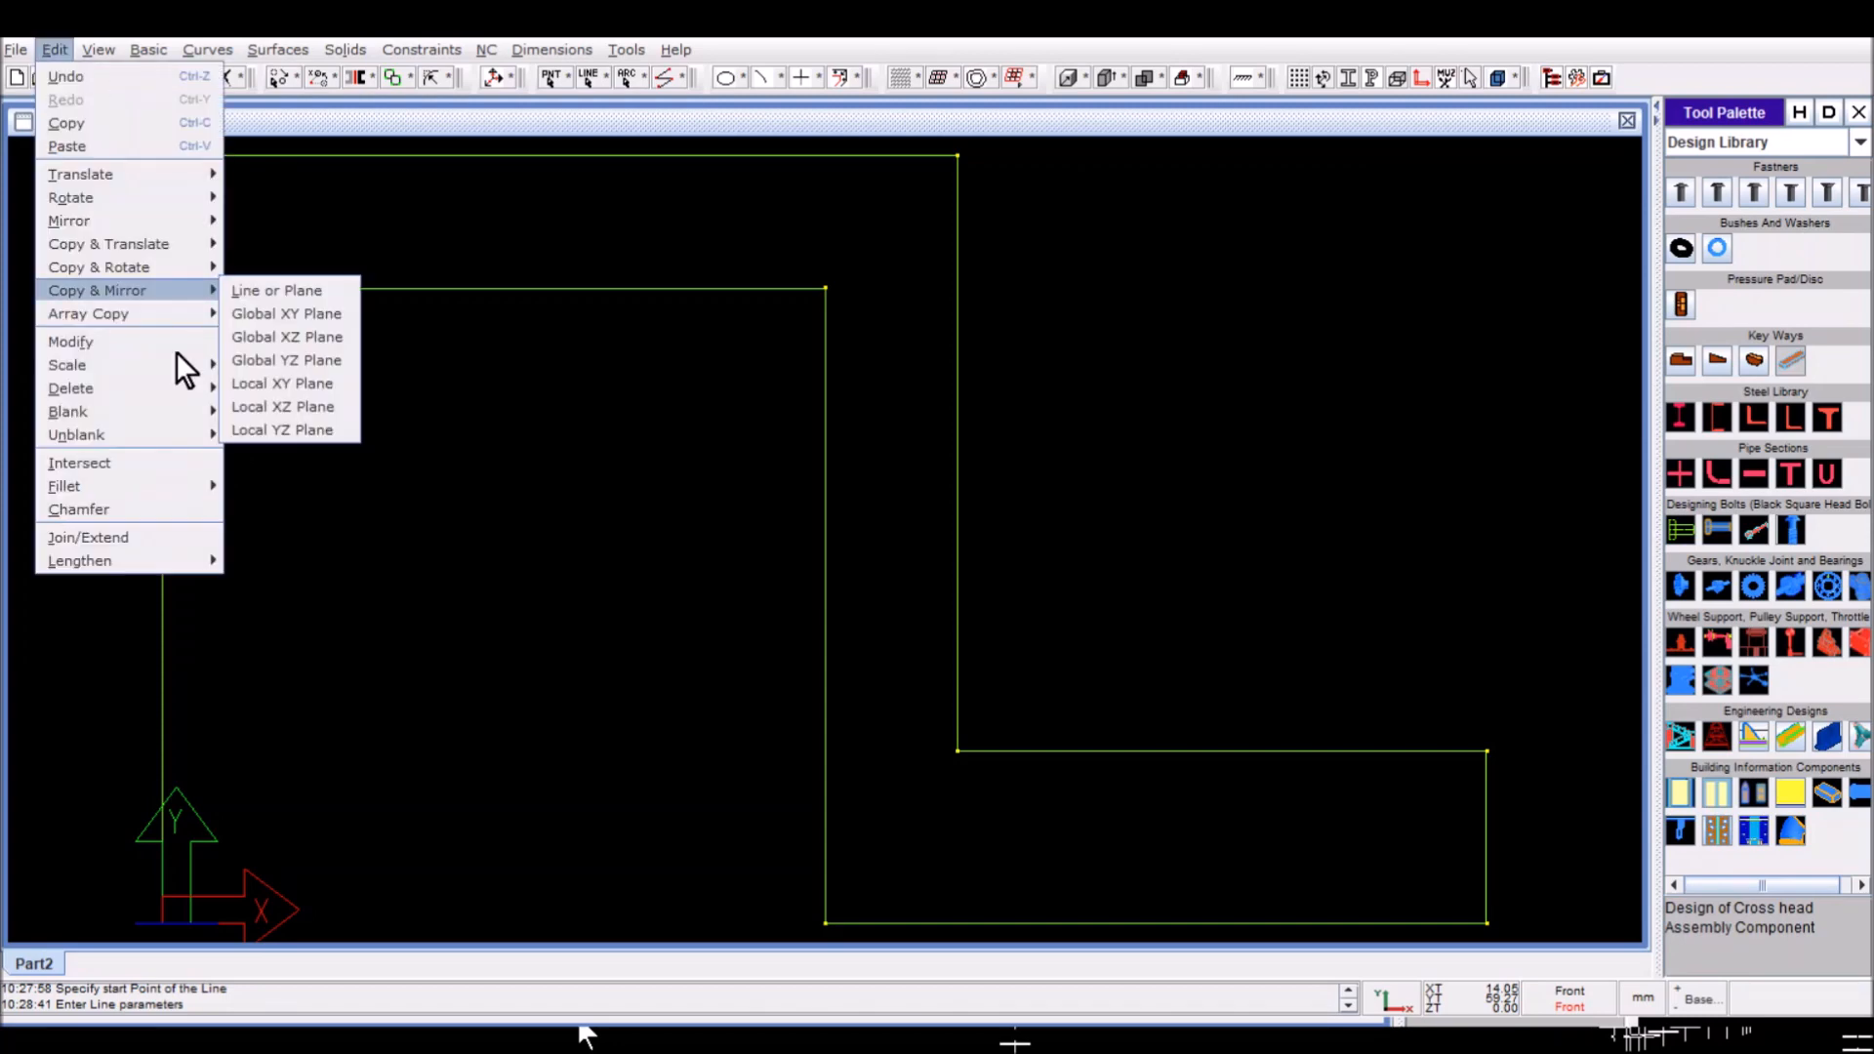
pyautogui.click(312, 358)
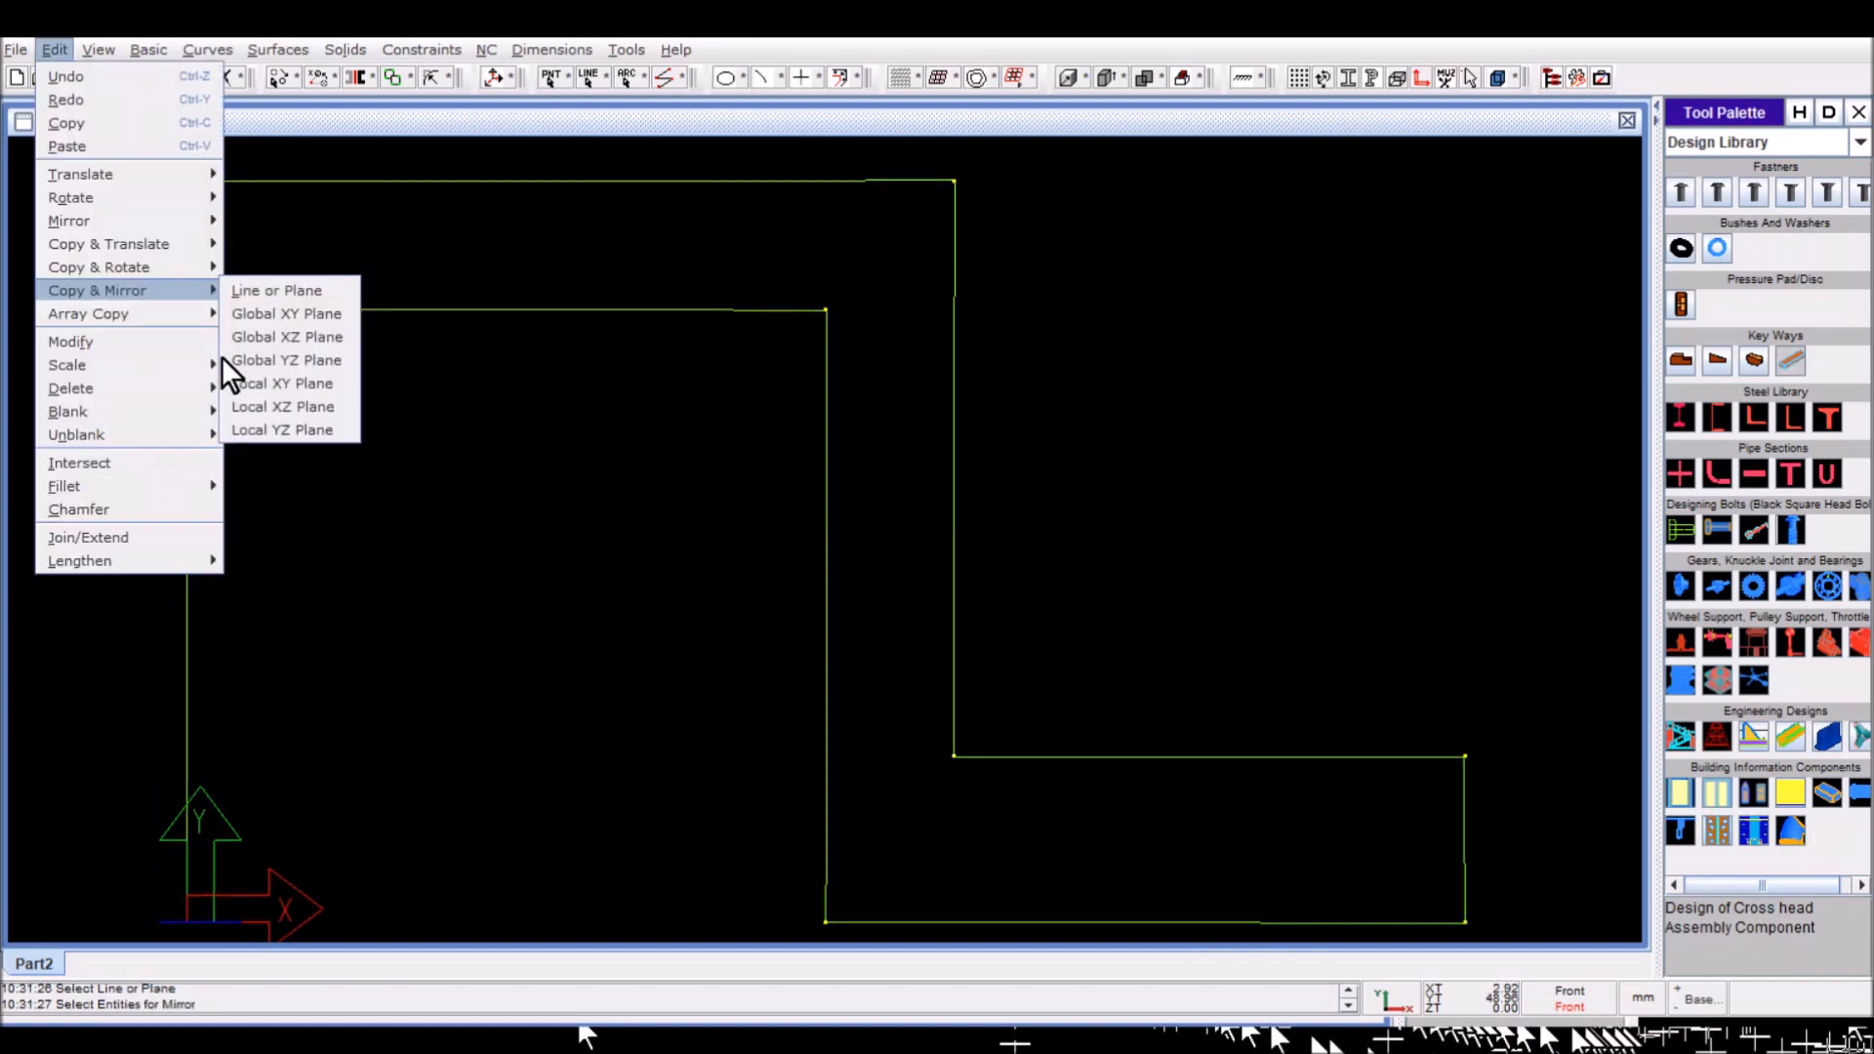
pyautogui.click(311, 352)
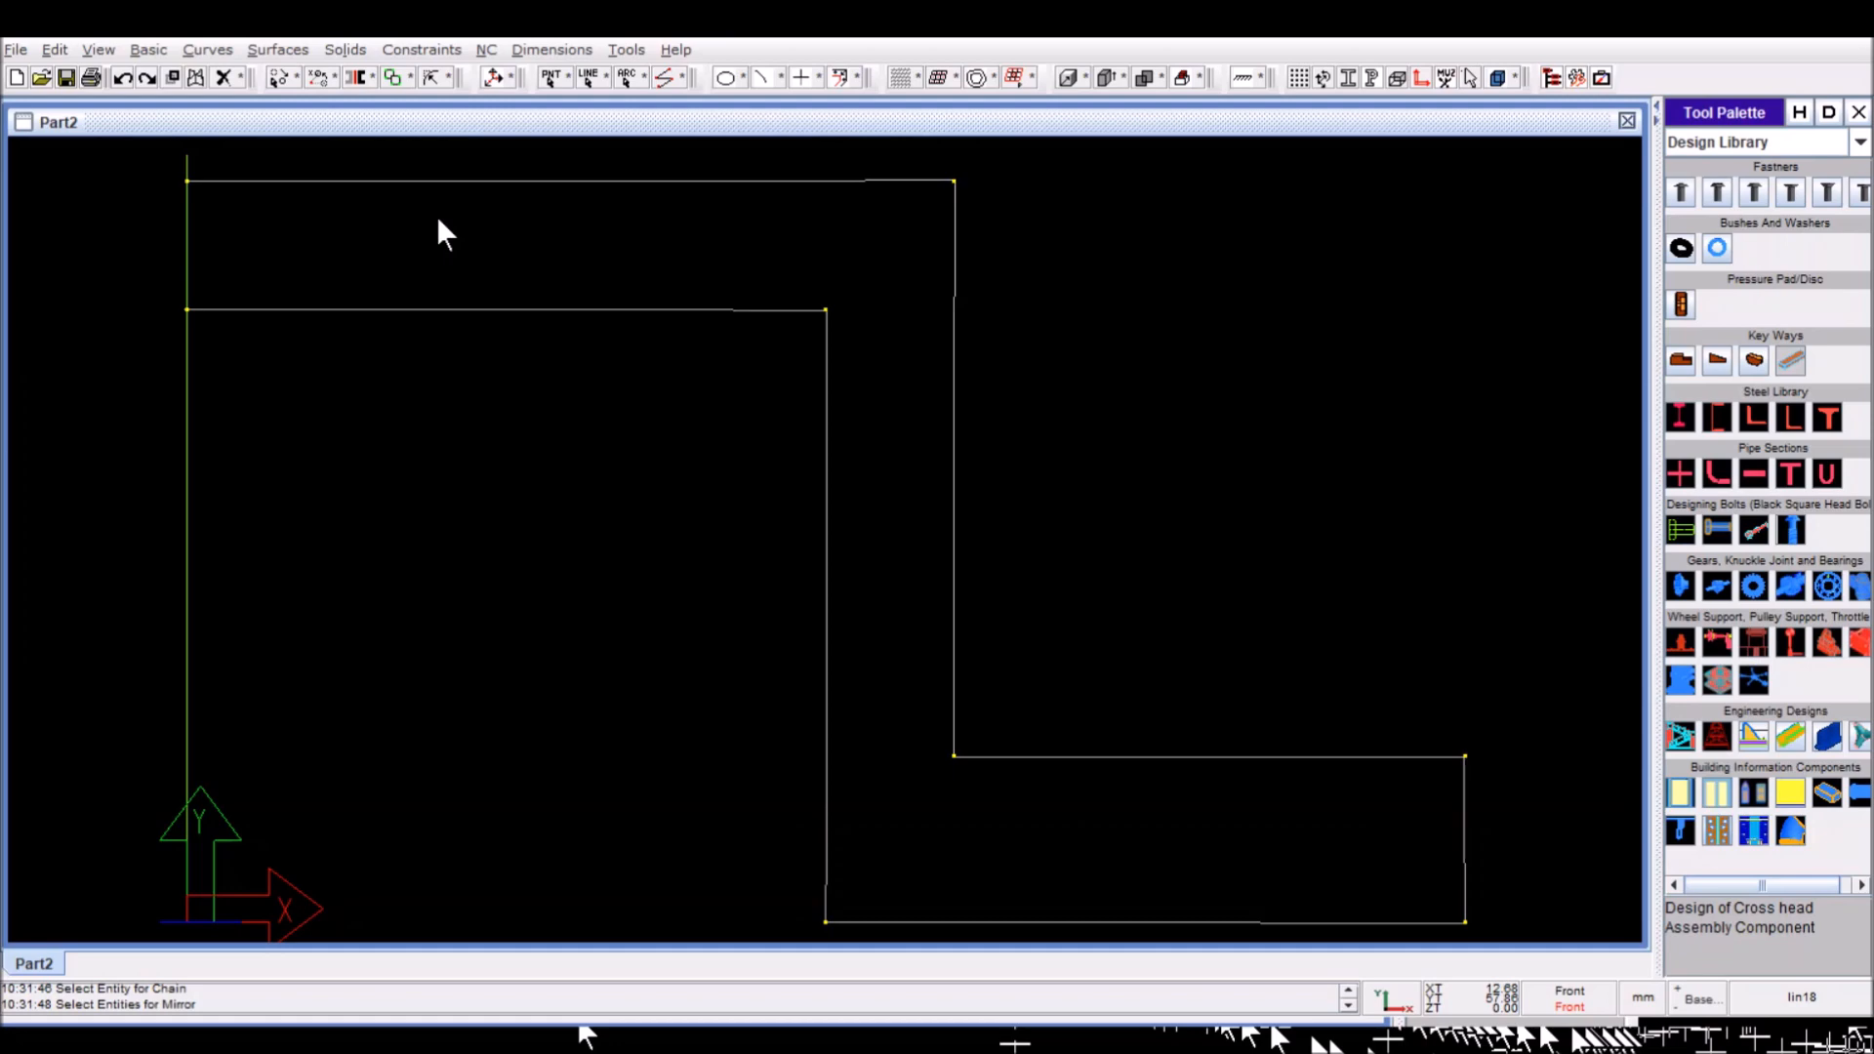
pyautogui.rightClick(436, 214)
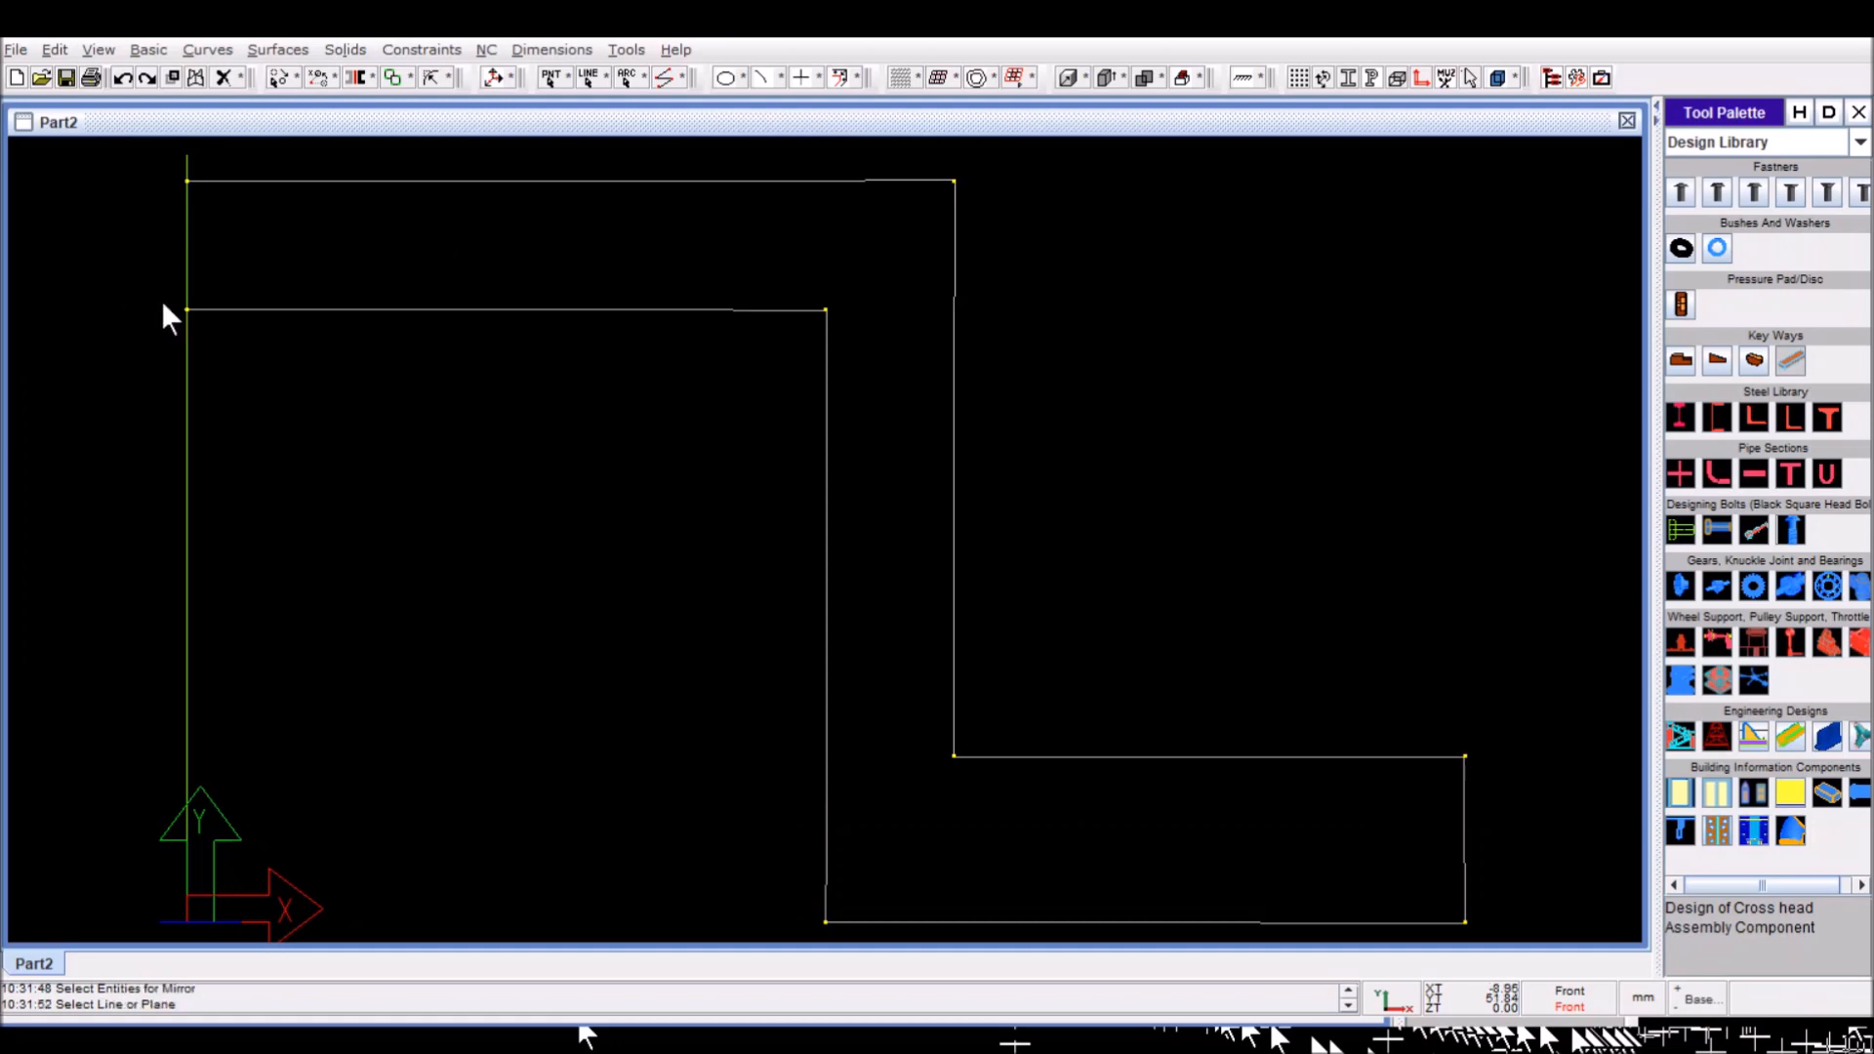
pyautogui.click(235, 297)
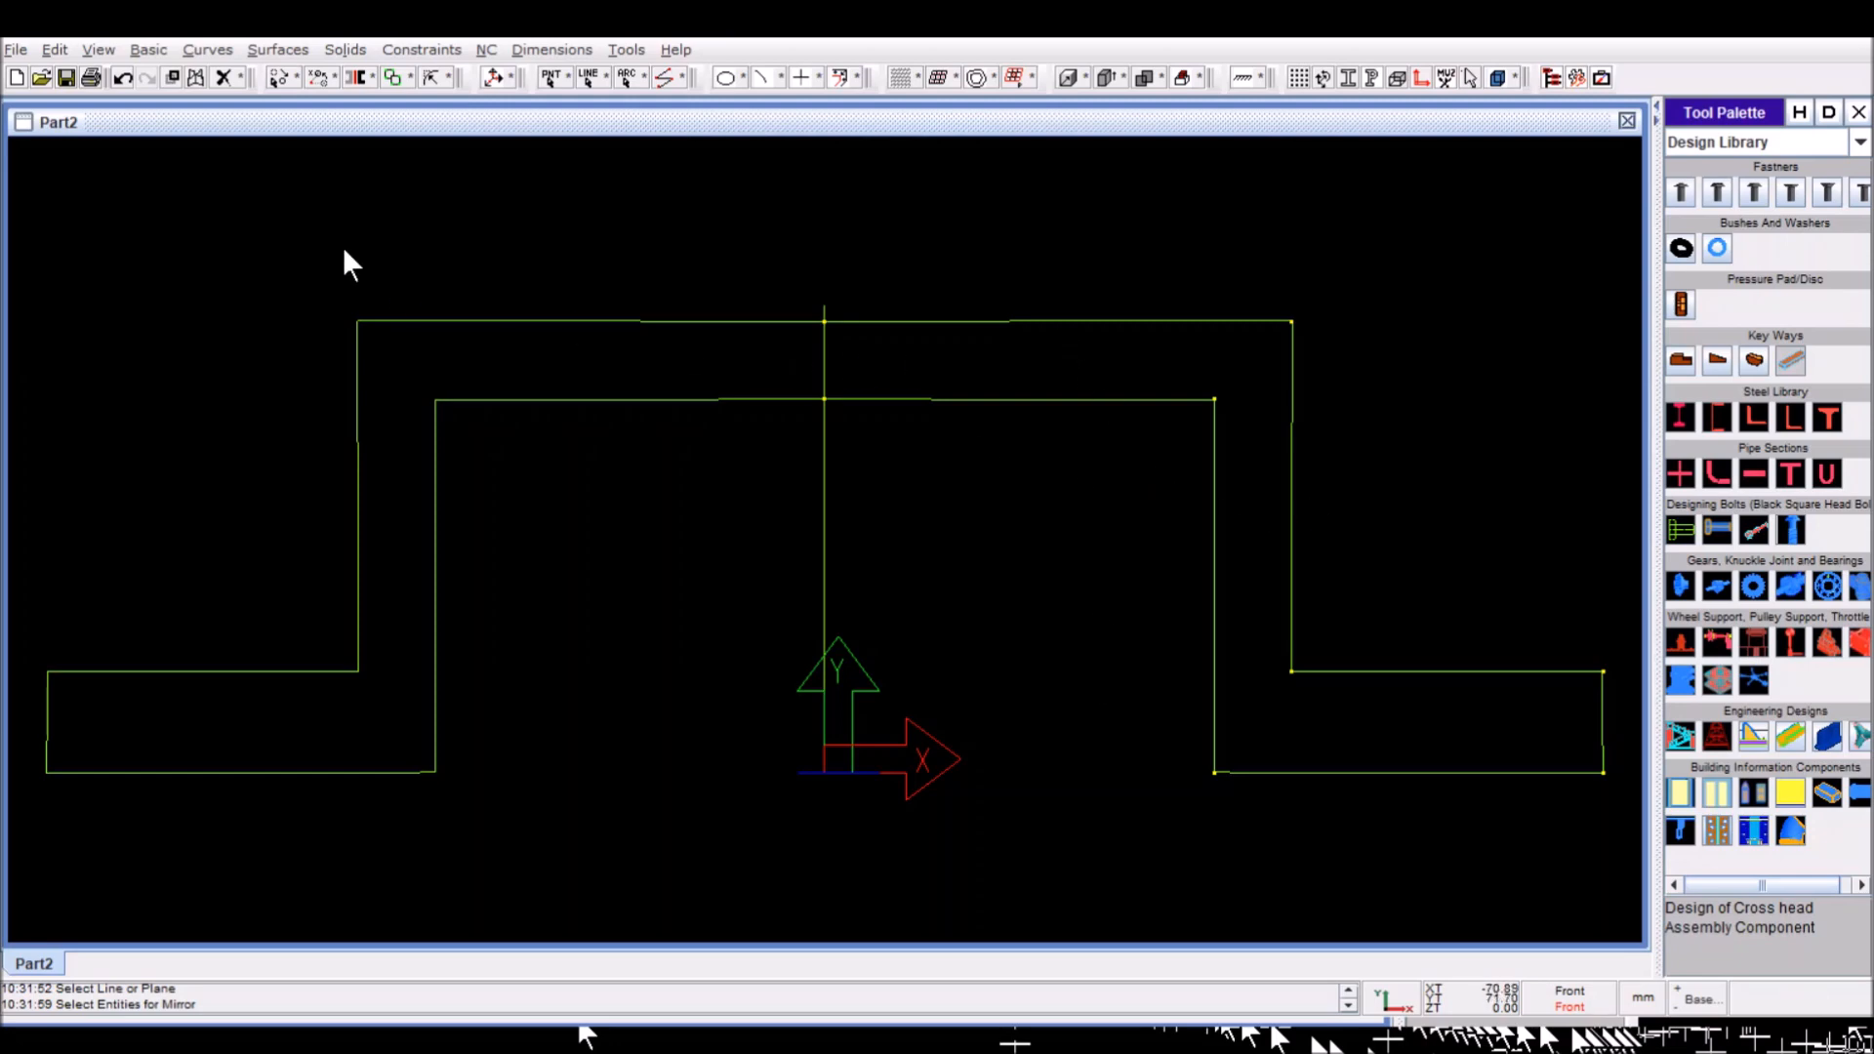
# Step: Delete the vertical centre line from the mirrored profile
pyautogui.click(54, 49)
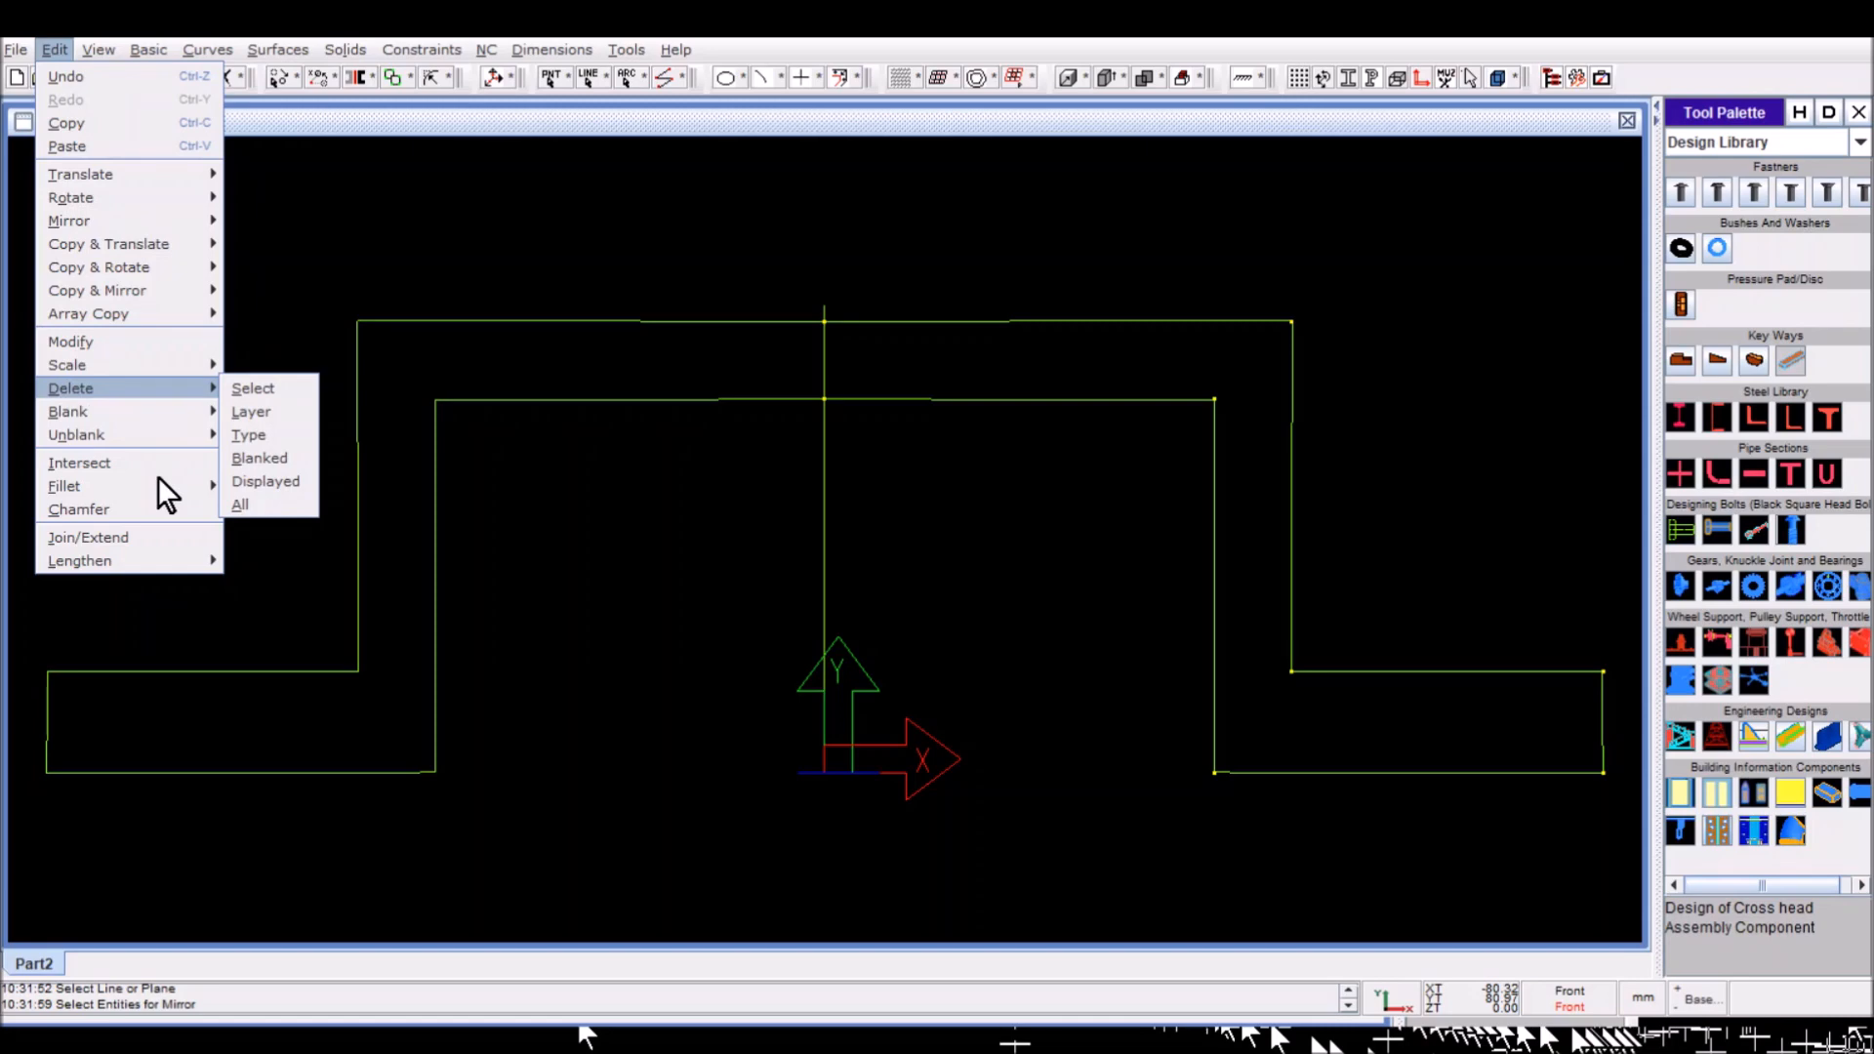
pyautogui.click(251, 388)
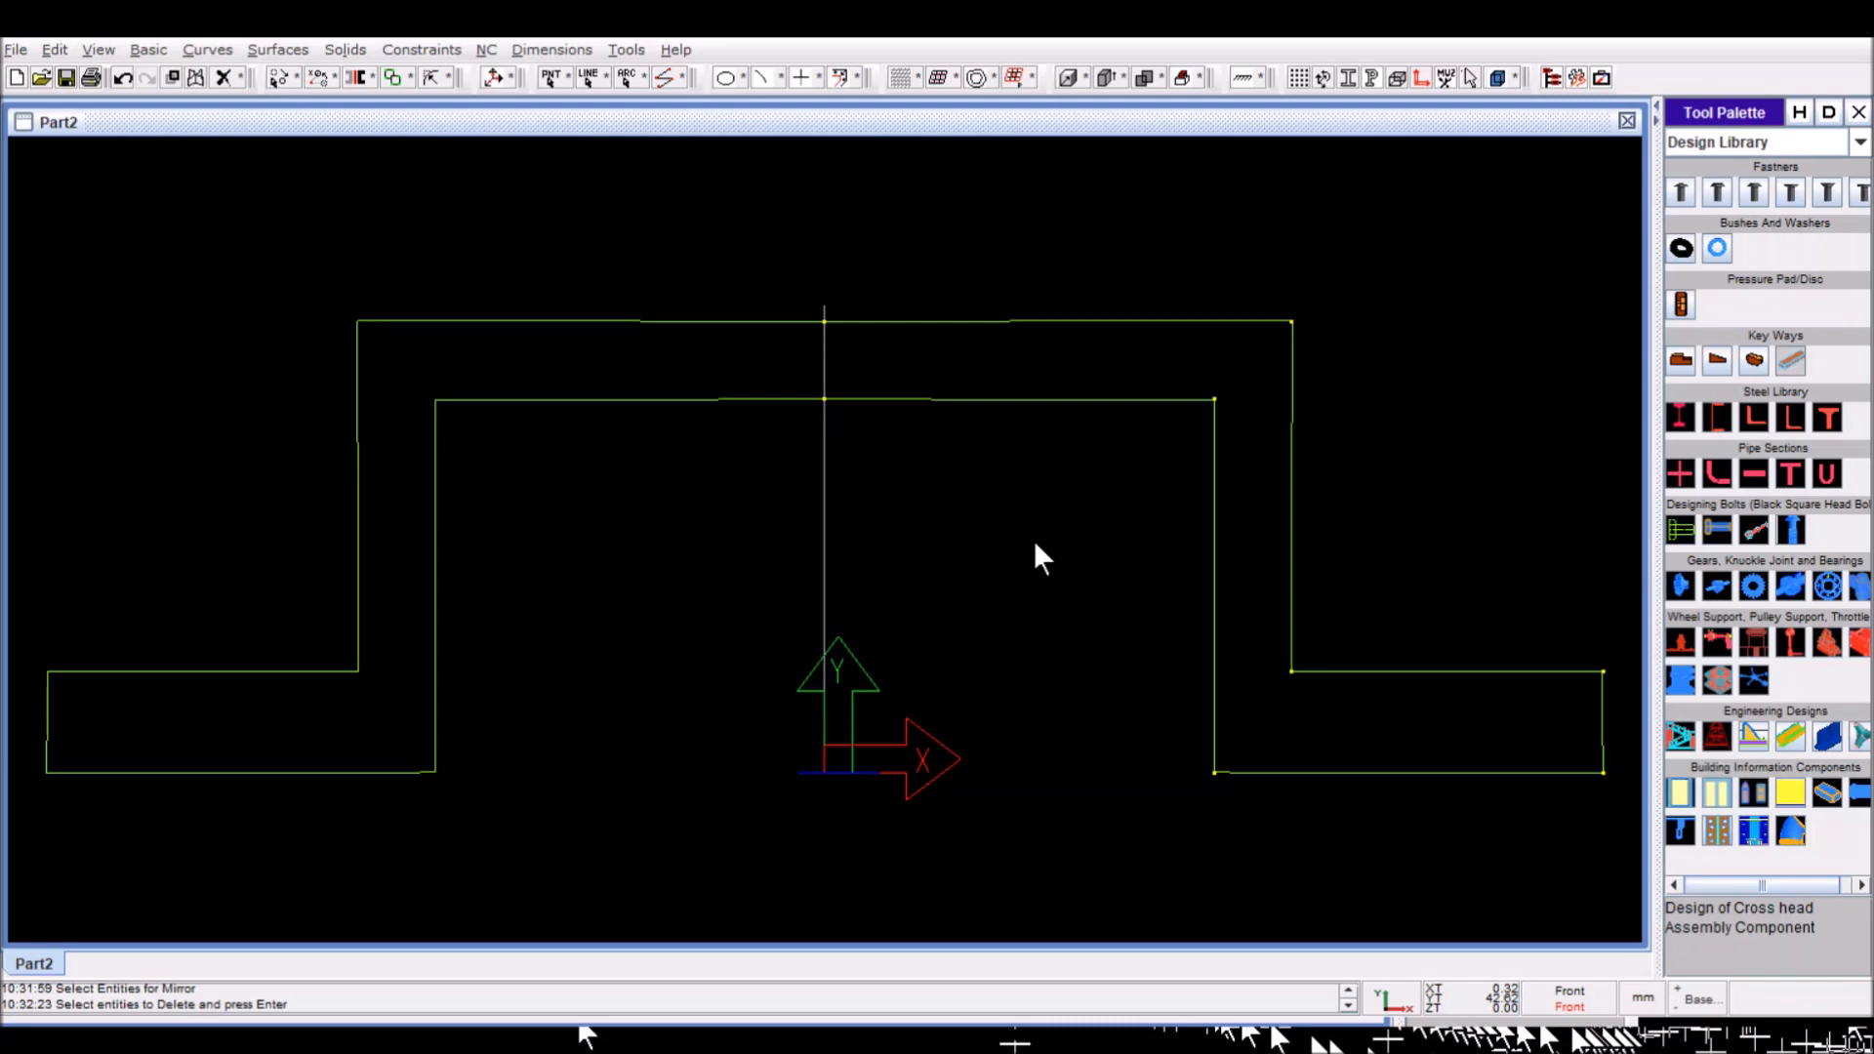
pyautogui.press('Return')
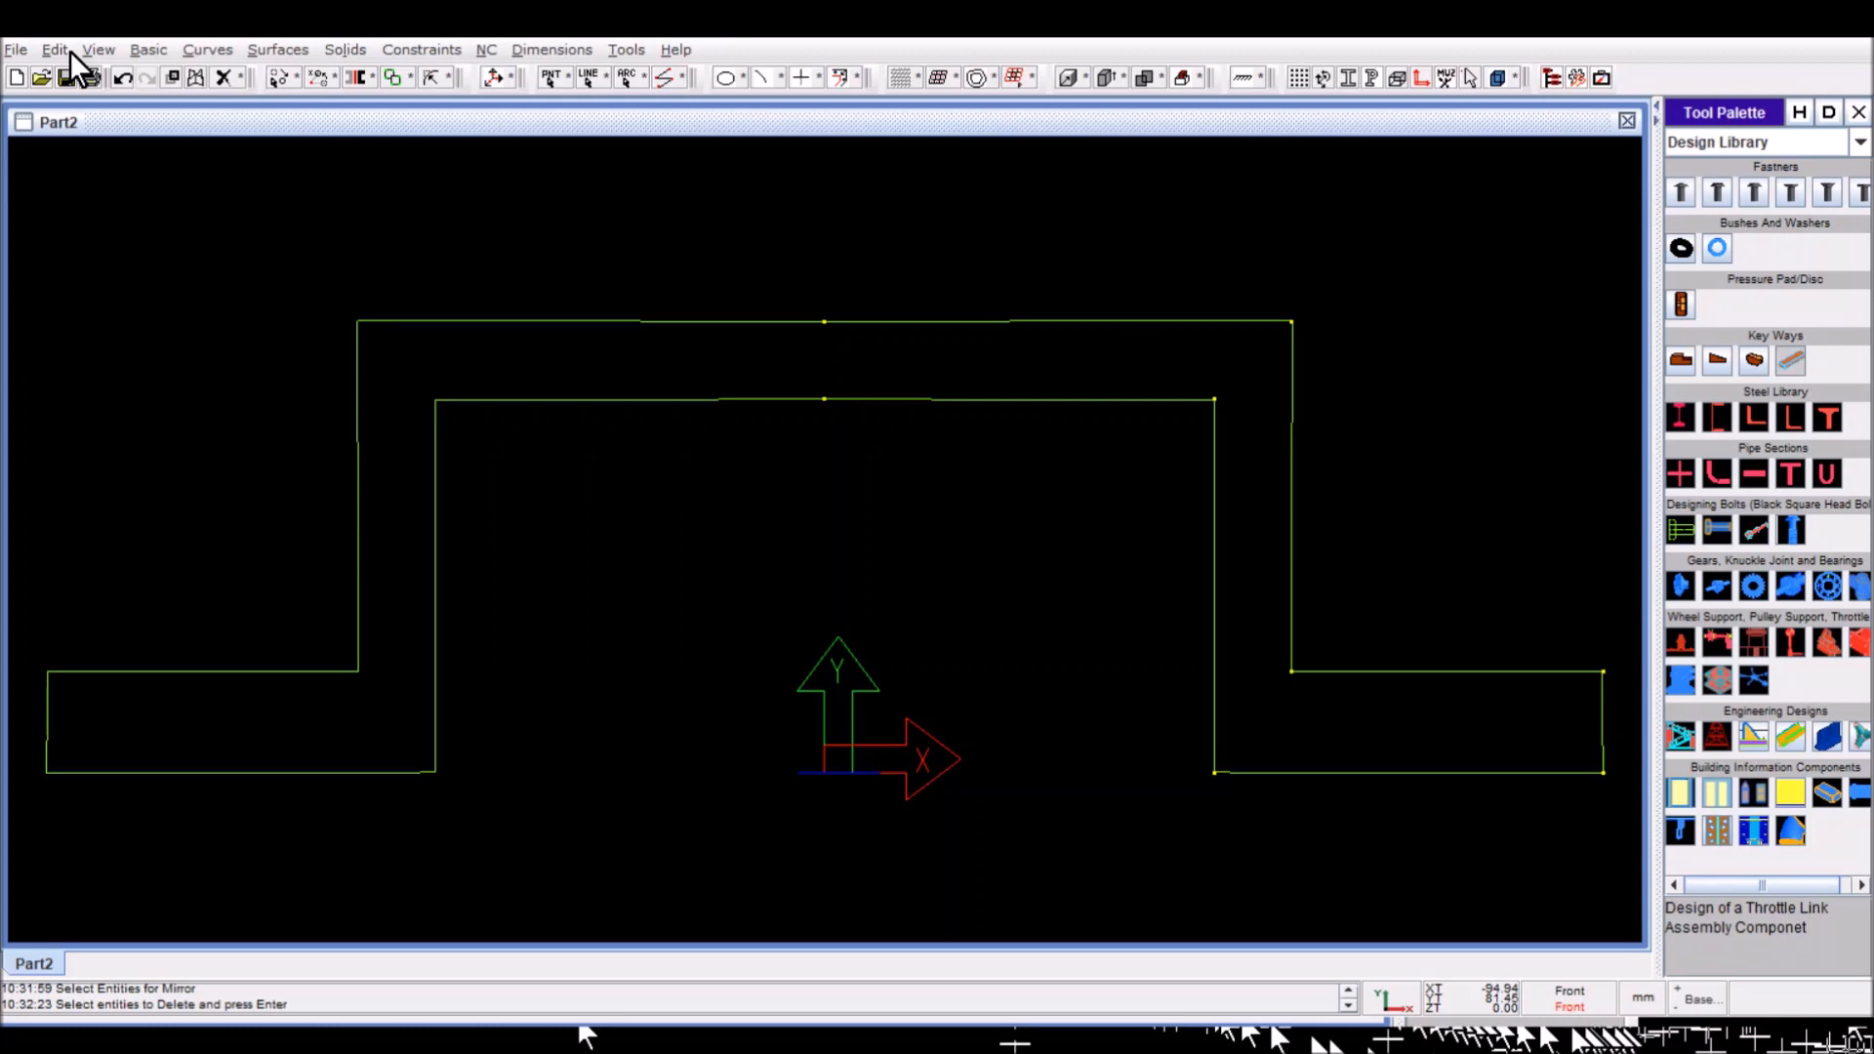
# Step: Create a slab from the chained closed profile, extending it equally to both sides of the sketch plane
pyautogui.click(348, 50)
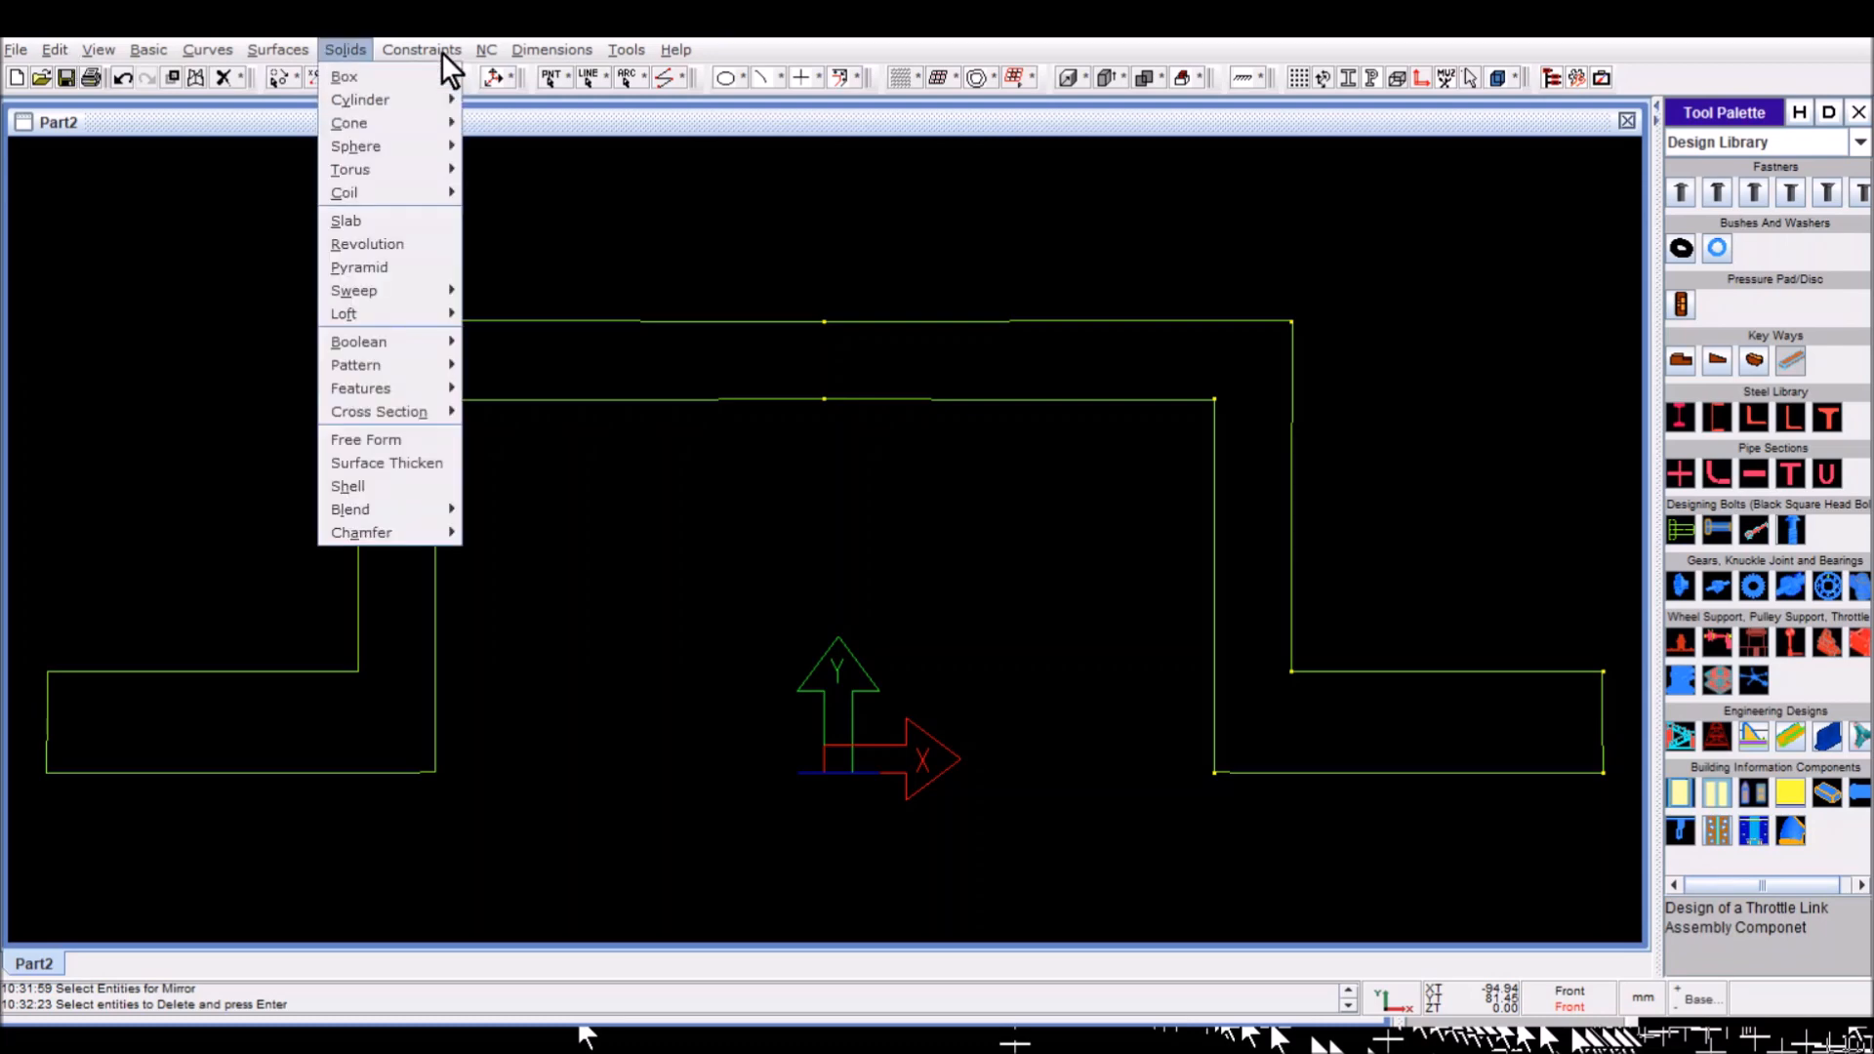
pyautogui.click(347, 220)
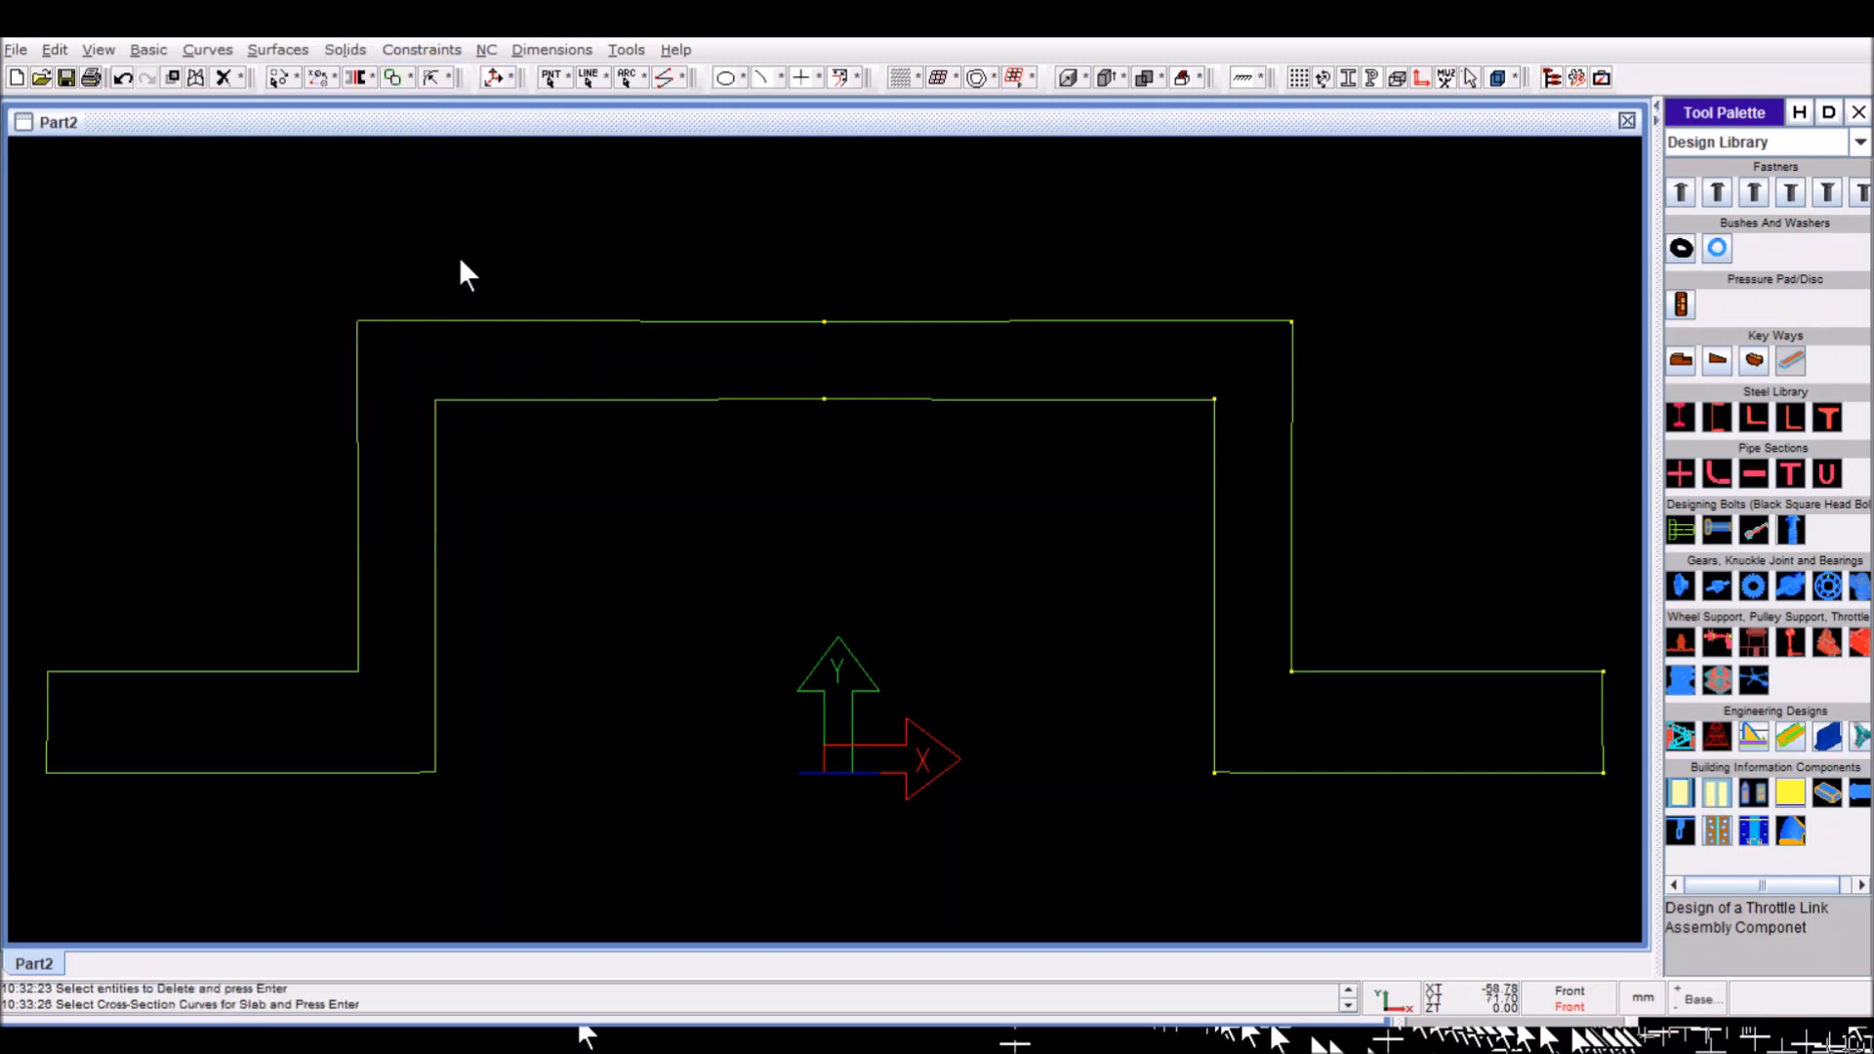
pyautogui.rightClick(816, 468)
pyautogui.click(701, 395)
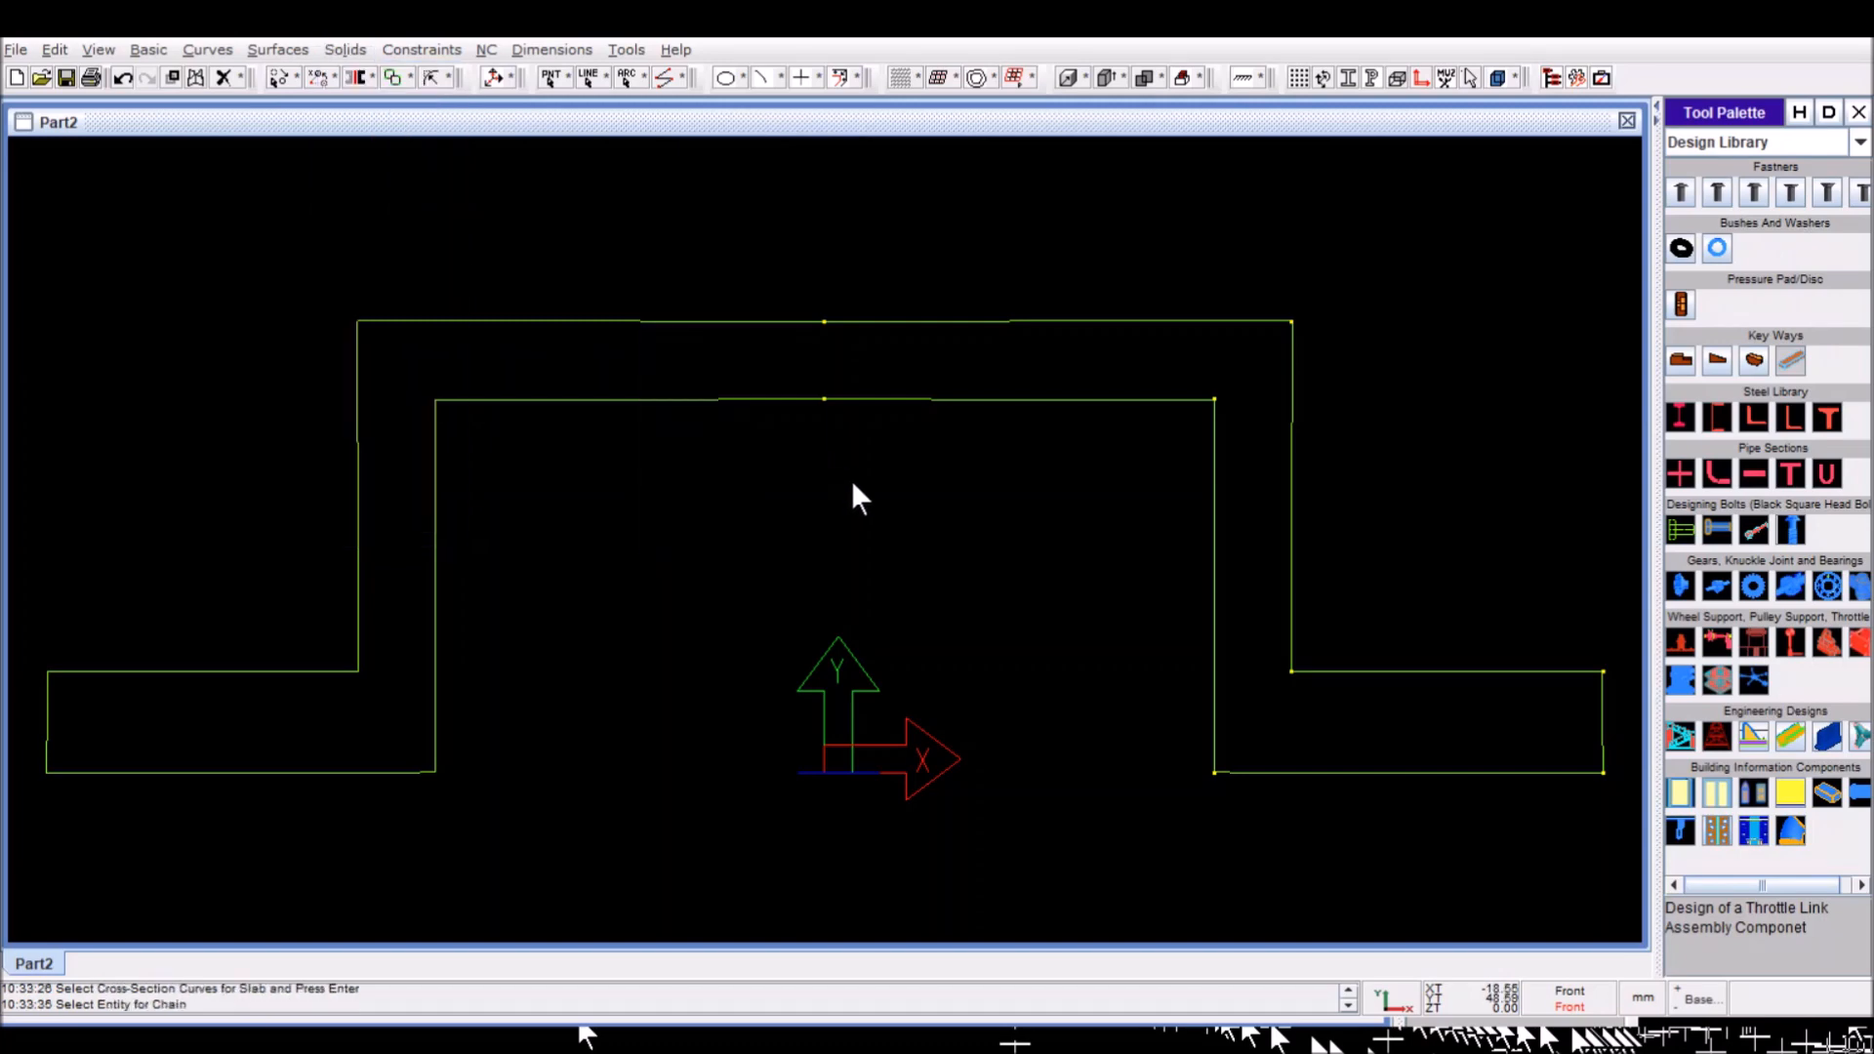
pyautogui.click(870, 399)
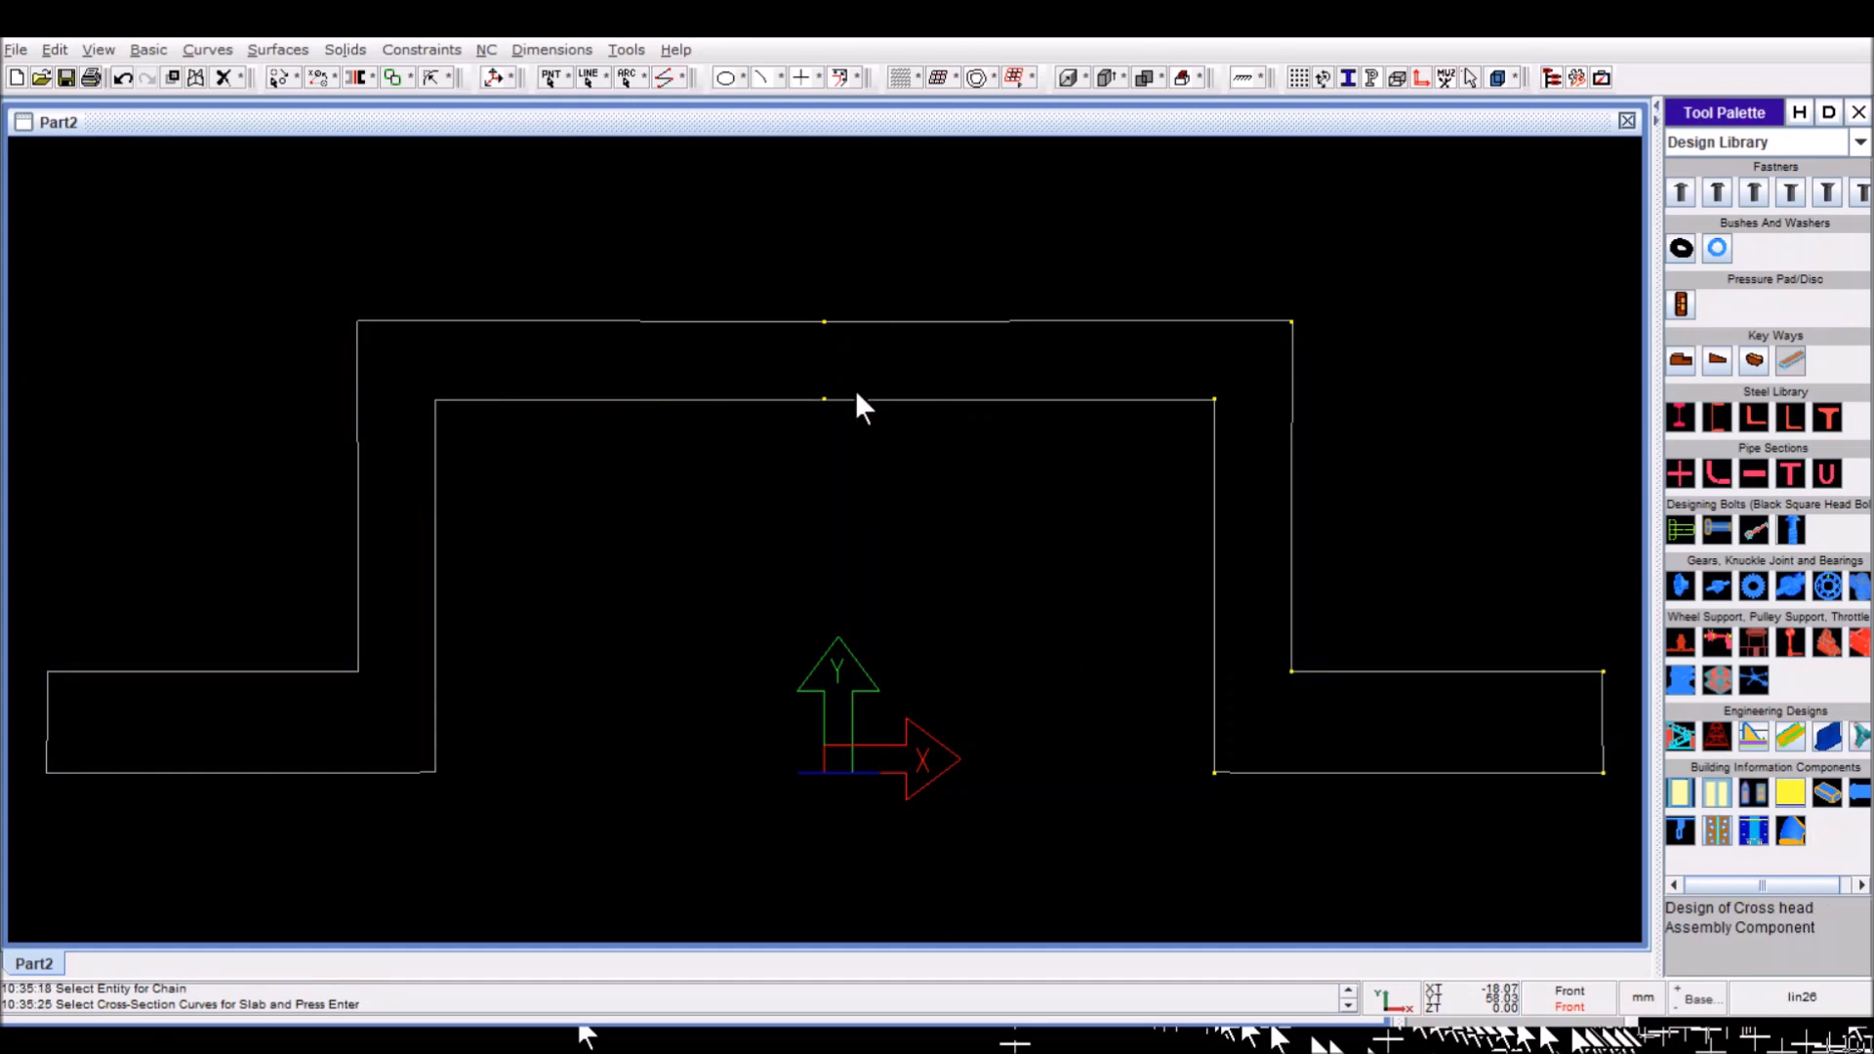
pyautogui.press('Return')
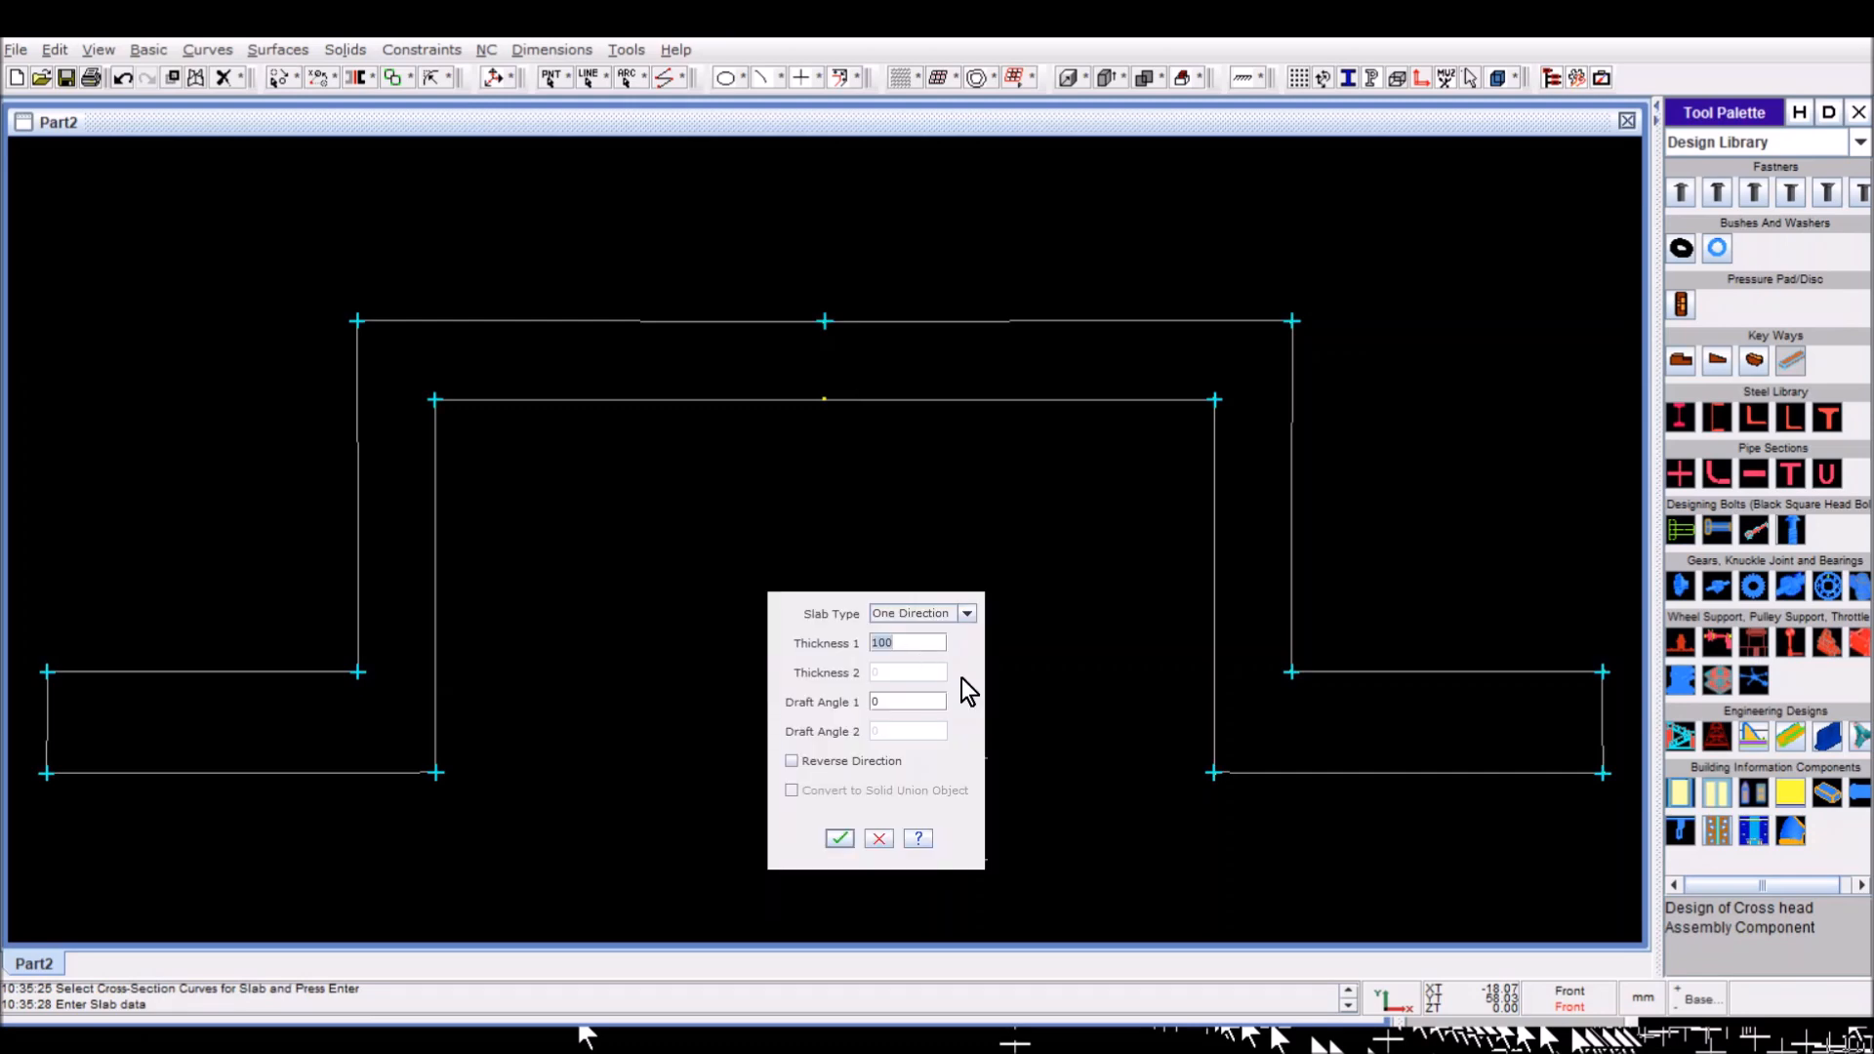
pyautogui.click(968, 614)
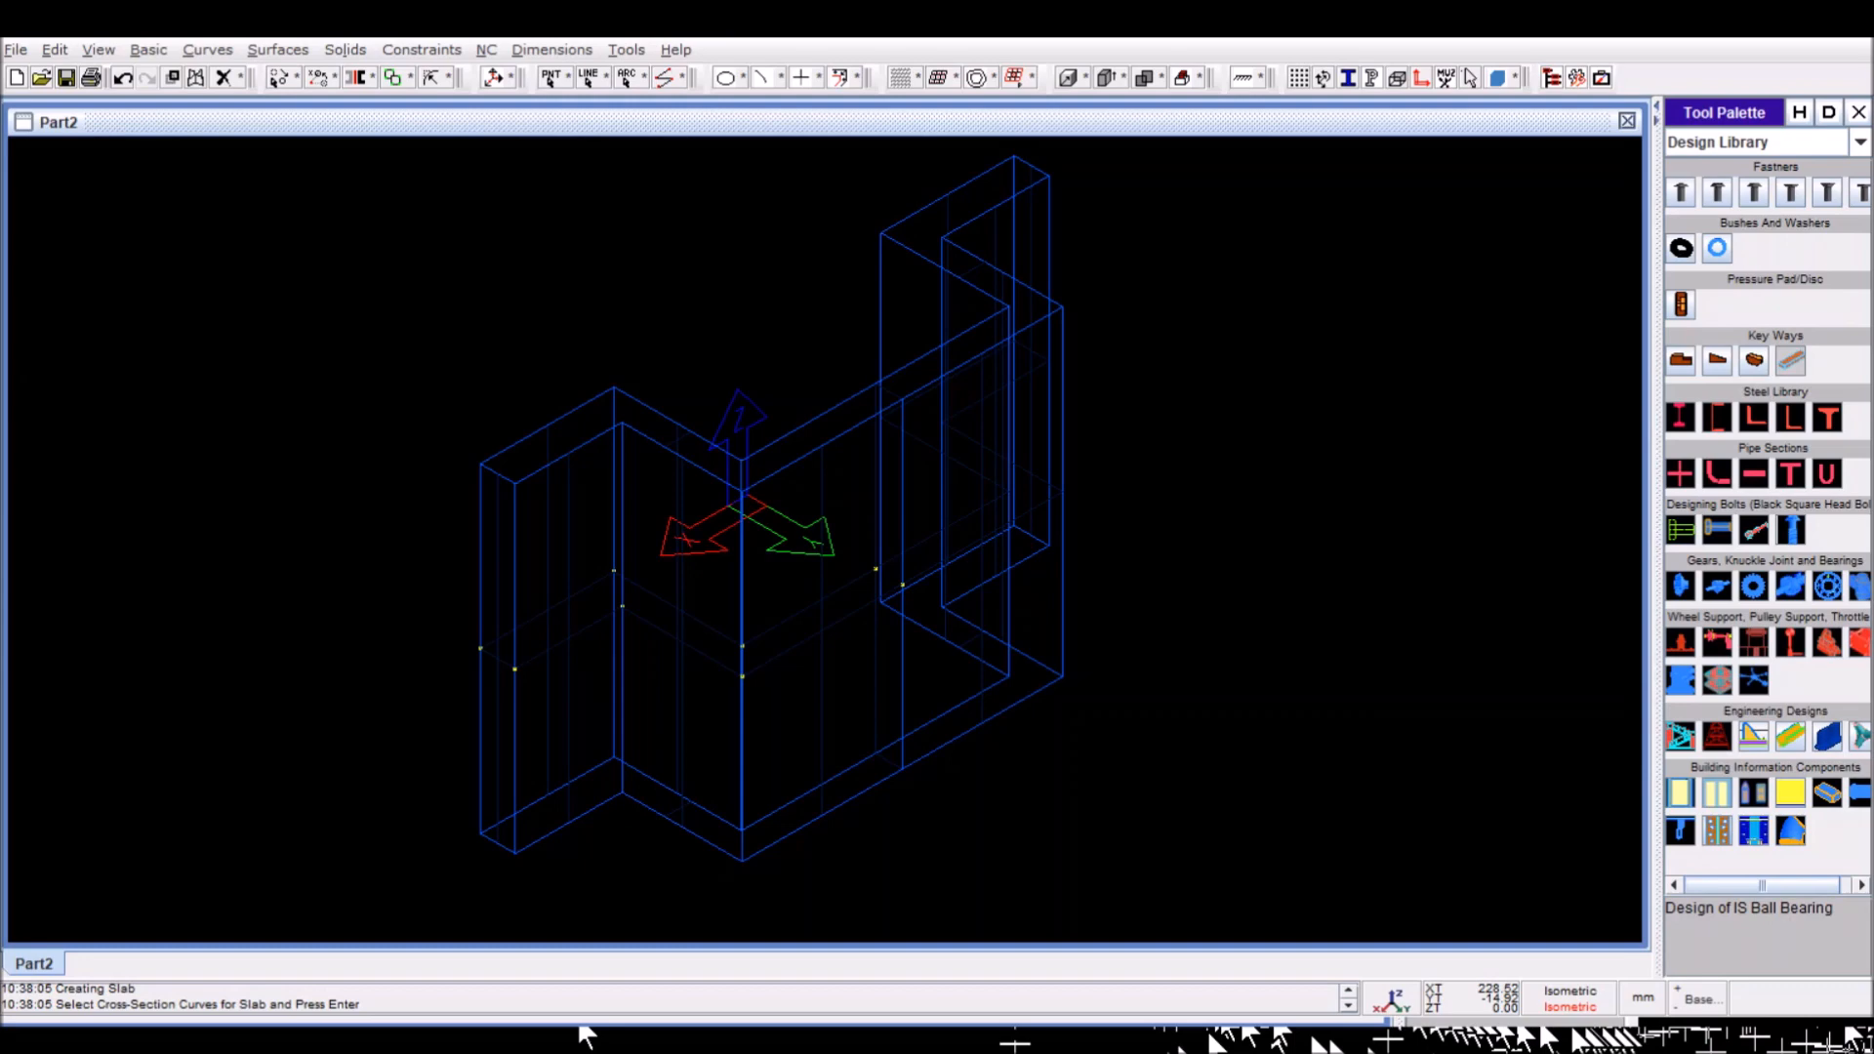
# Step: In the Top view, draw three concentric circles centred on the slab using keyed-in centre and radius values
pyautogui.click(1064, 595)
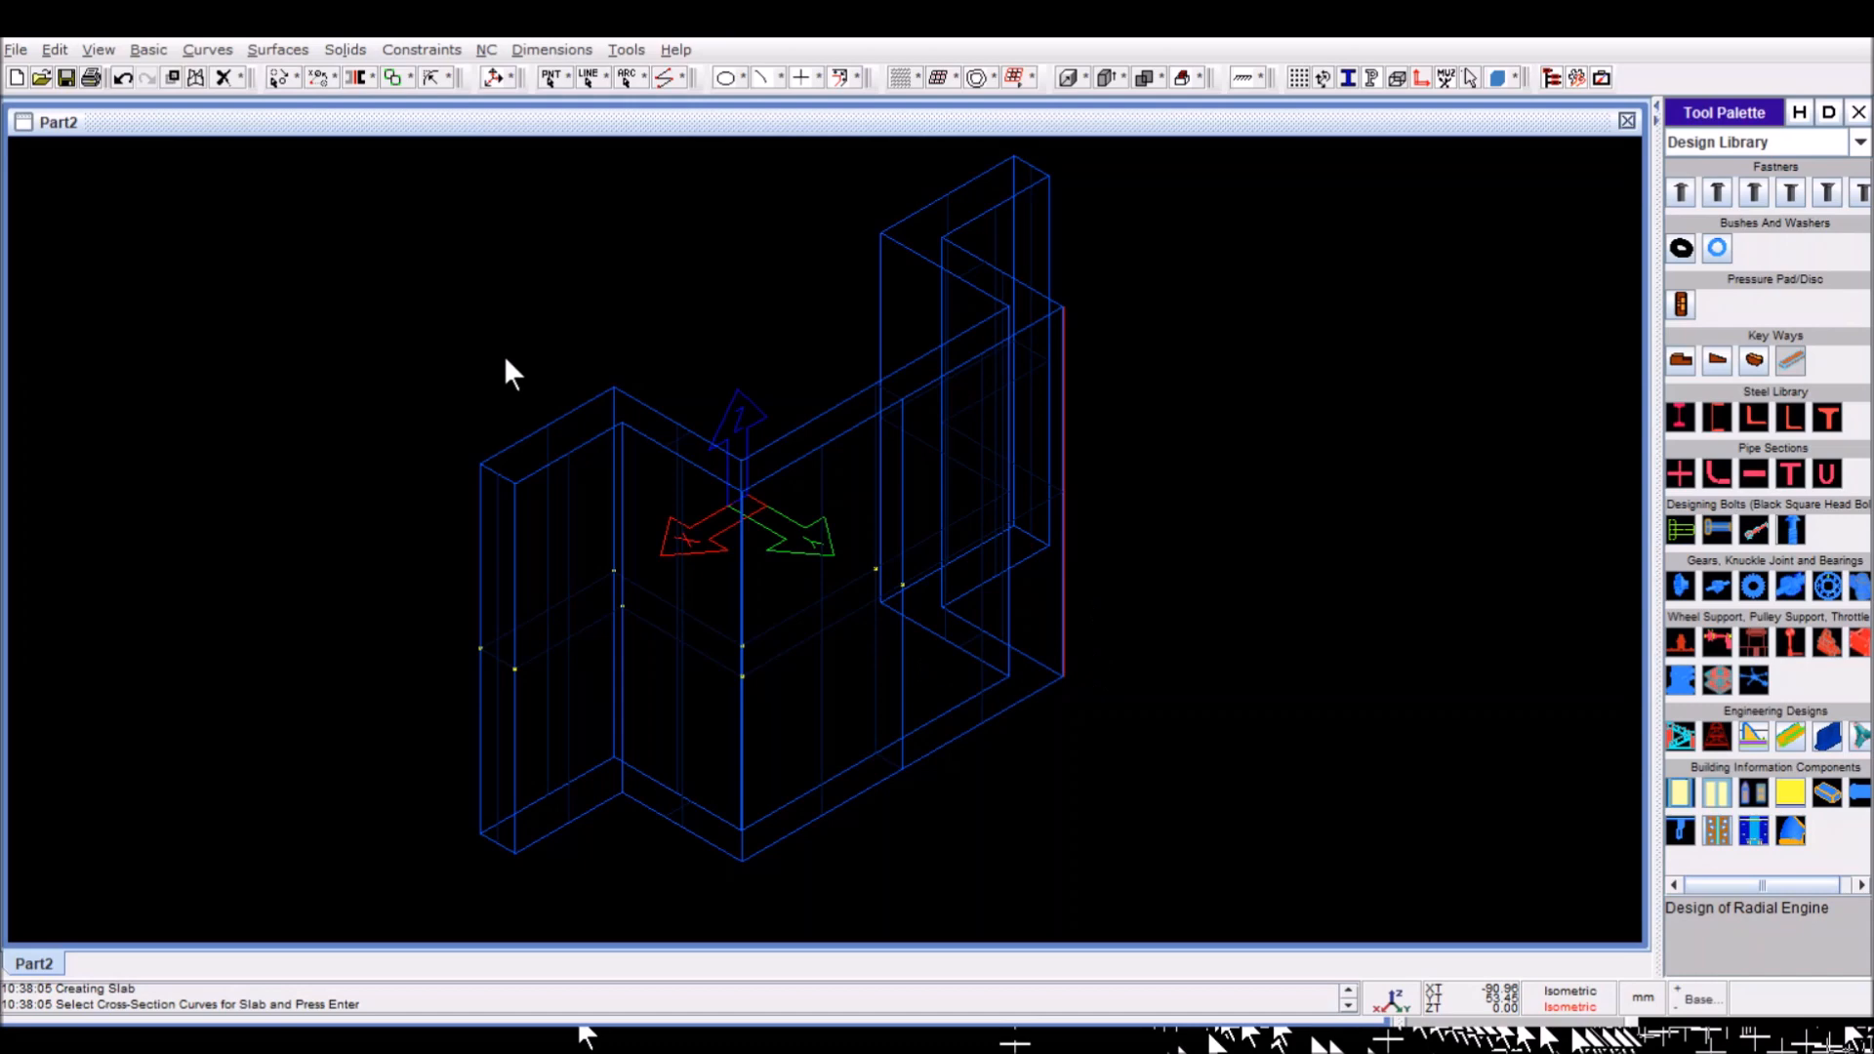
pyautogui.hotkey('ctrl', 't')
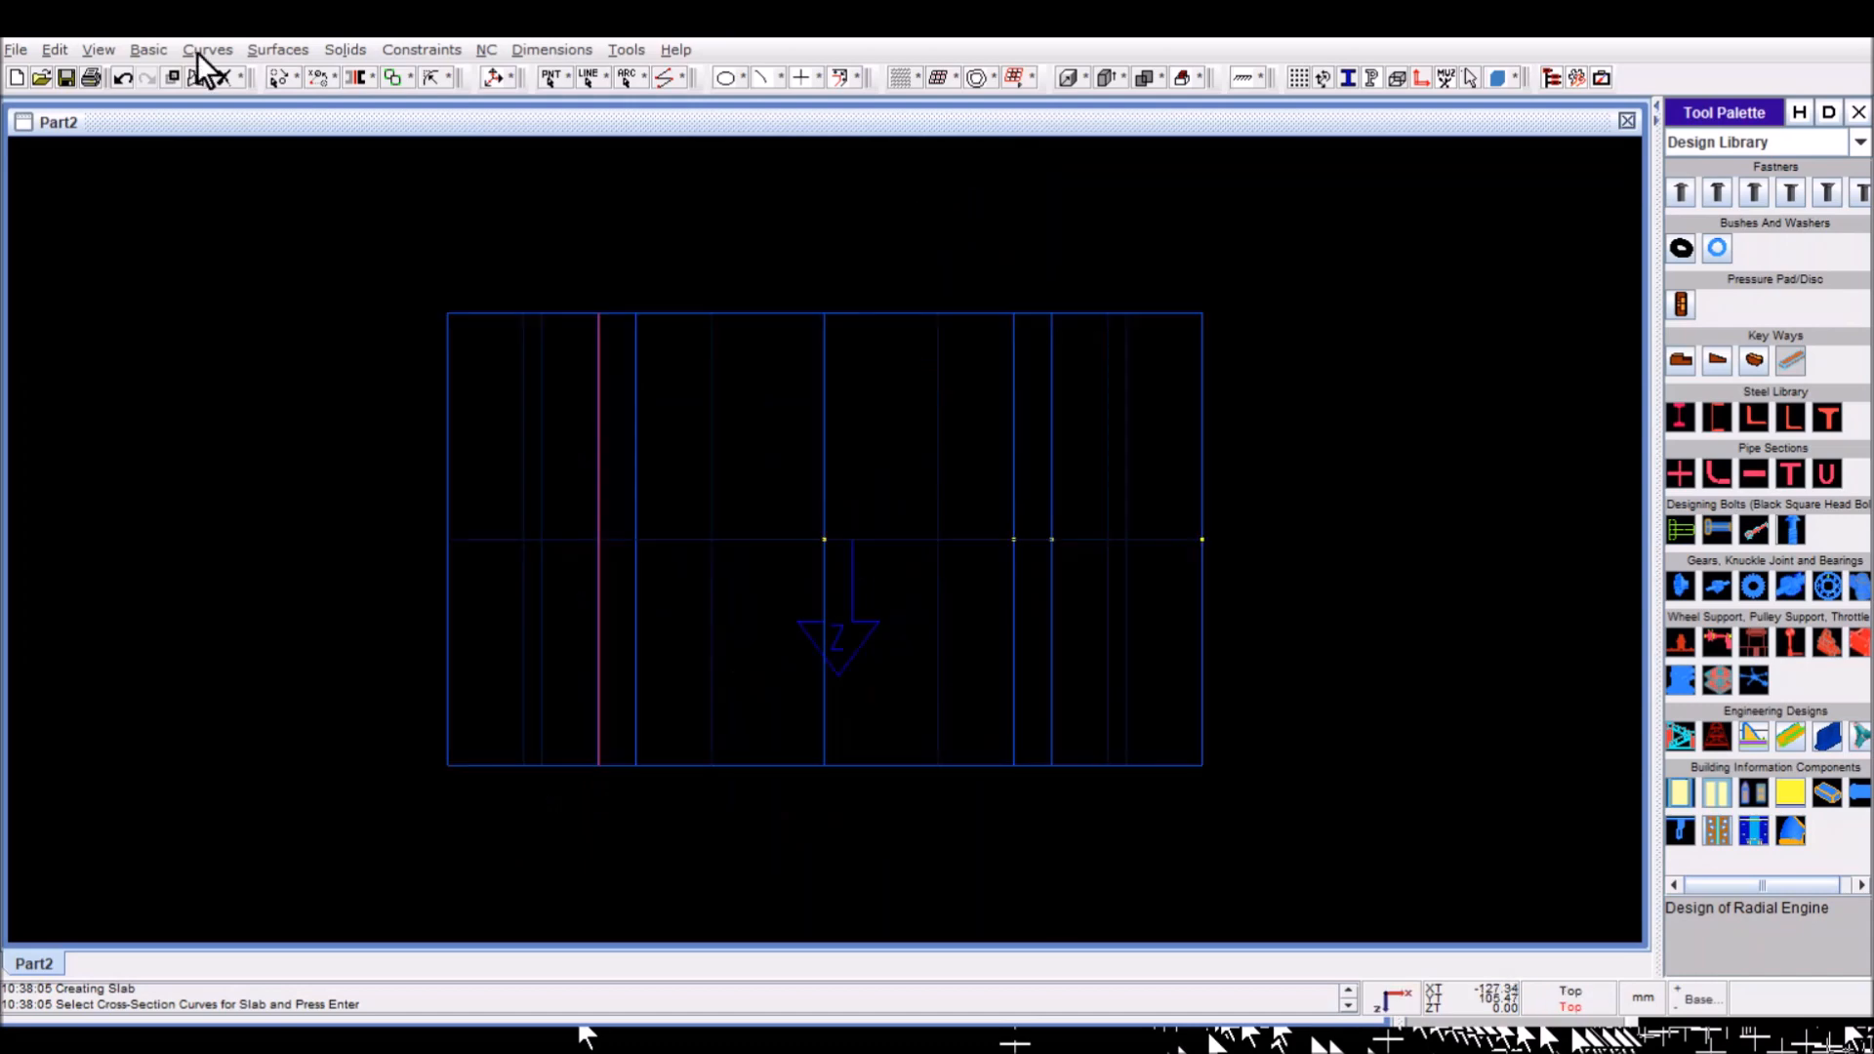
pyautogui.click(149, 50)
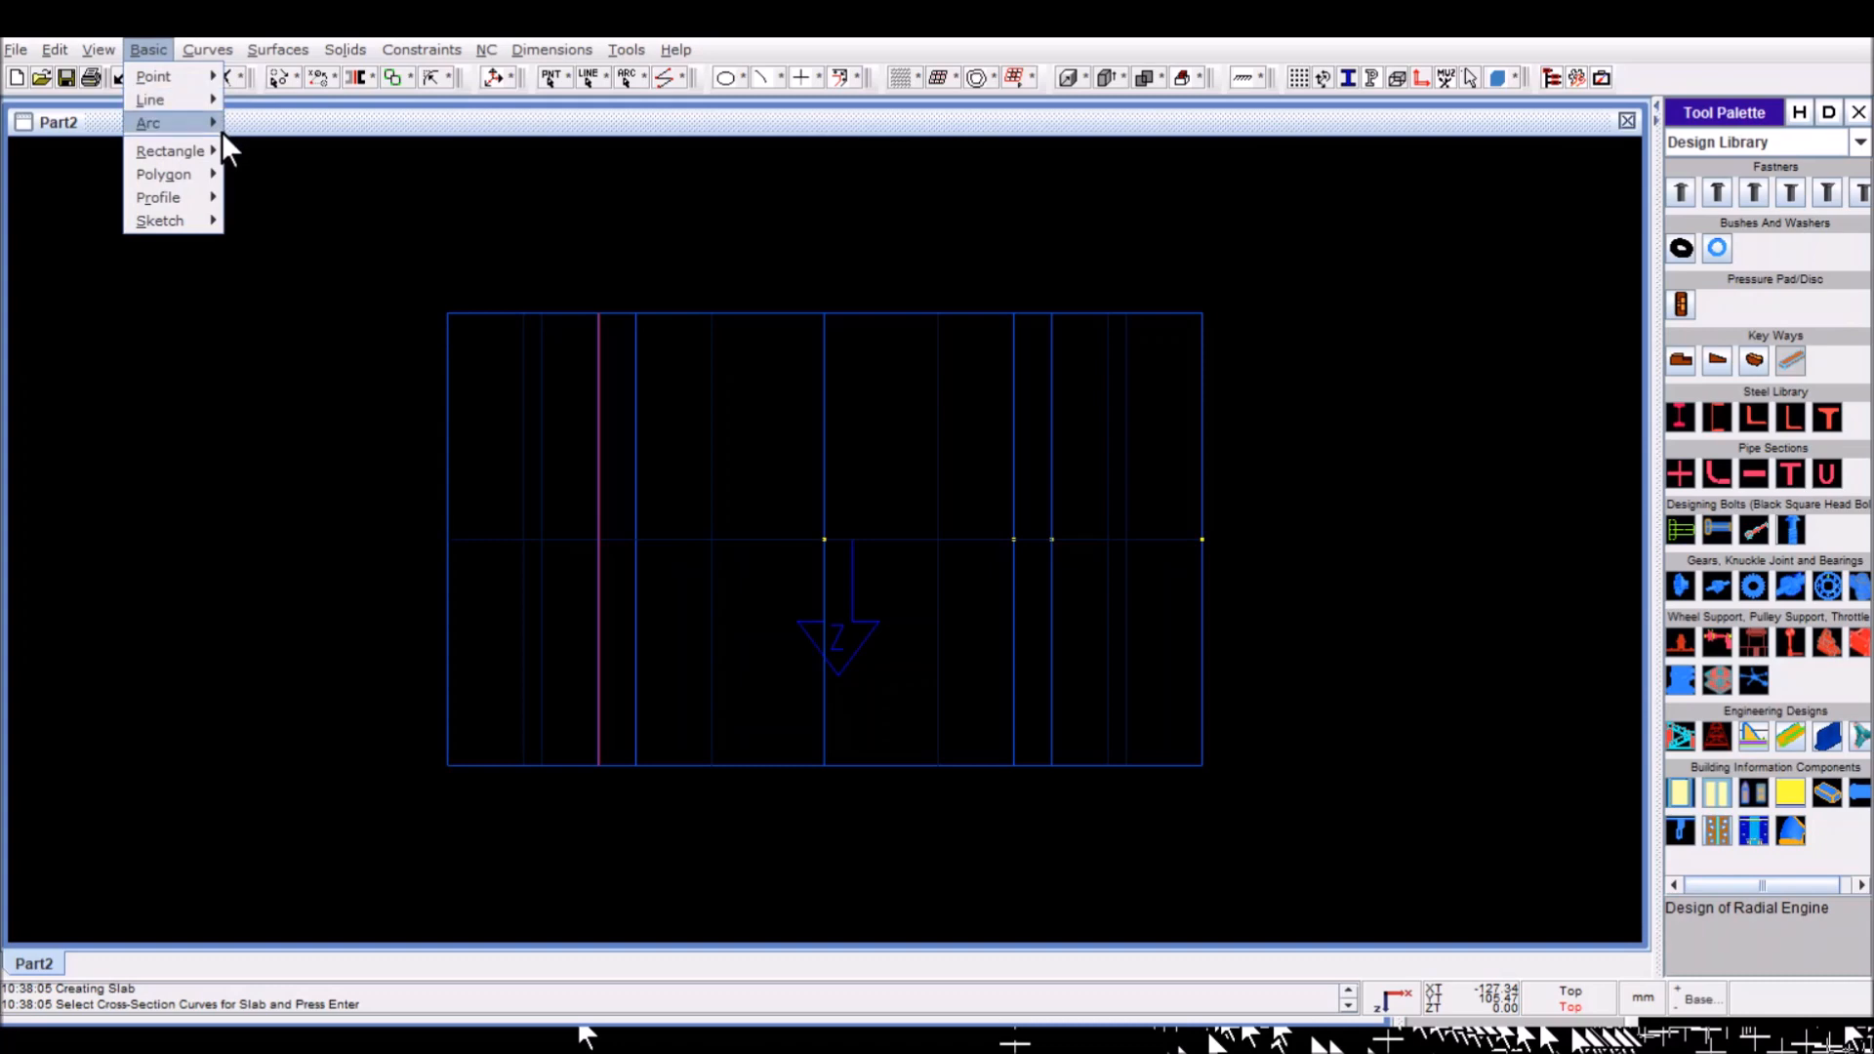
pyautogui.moveTo(221, 131)
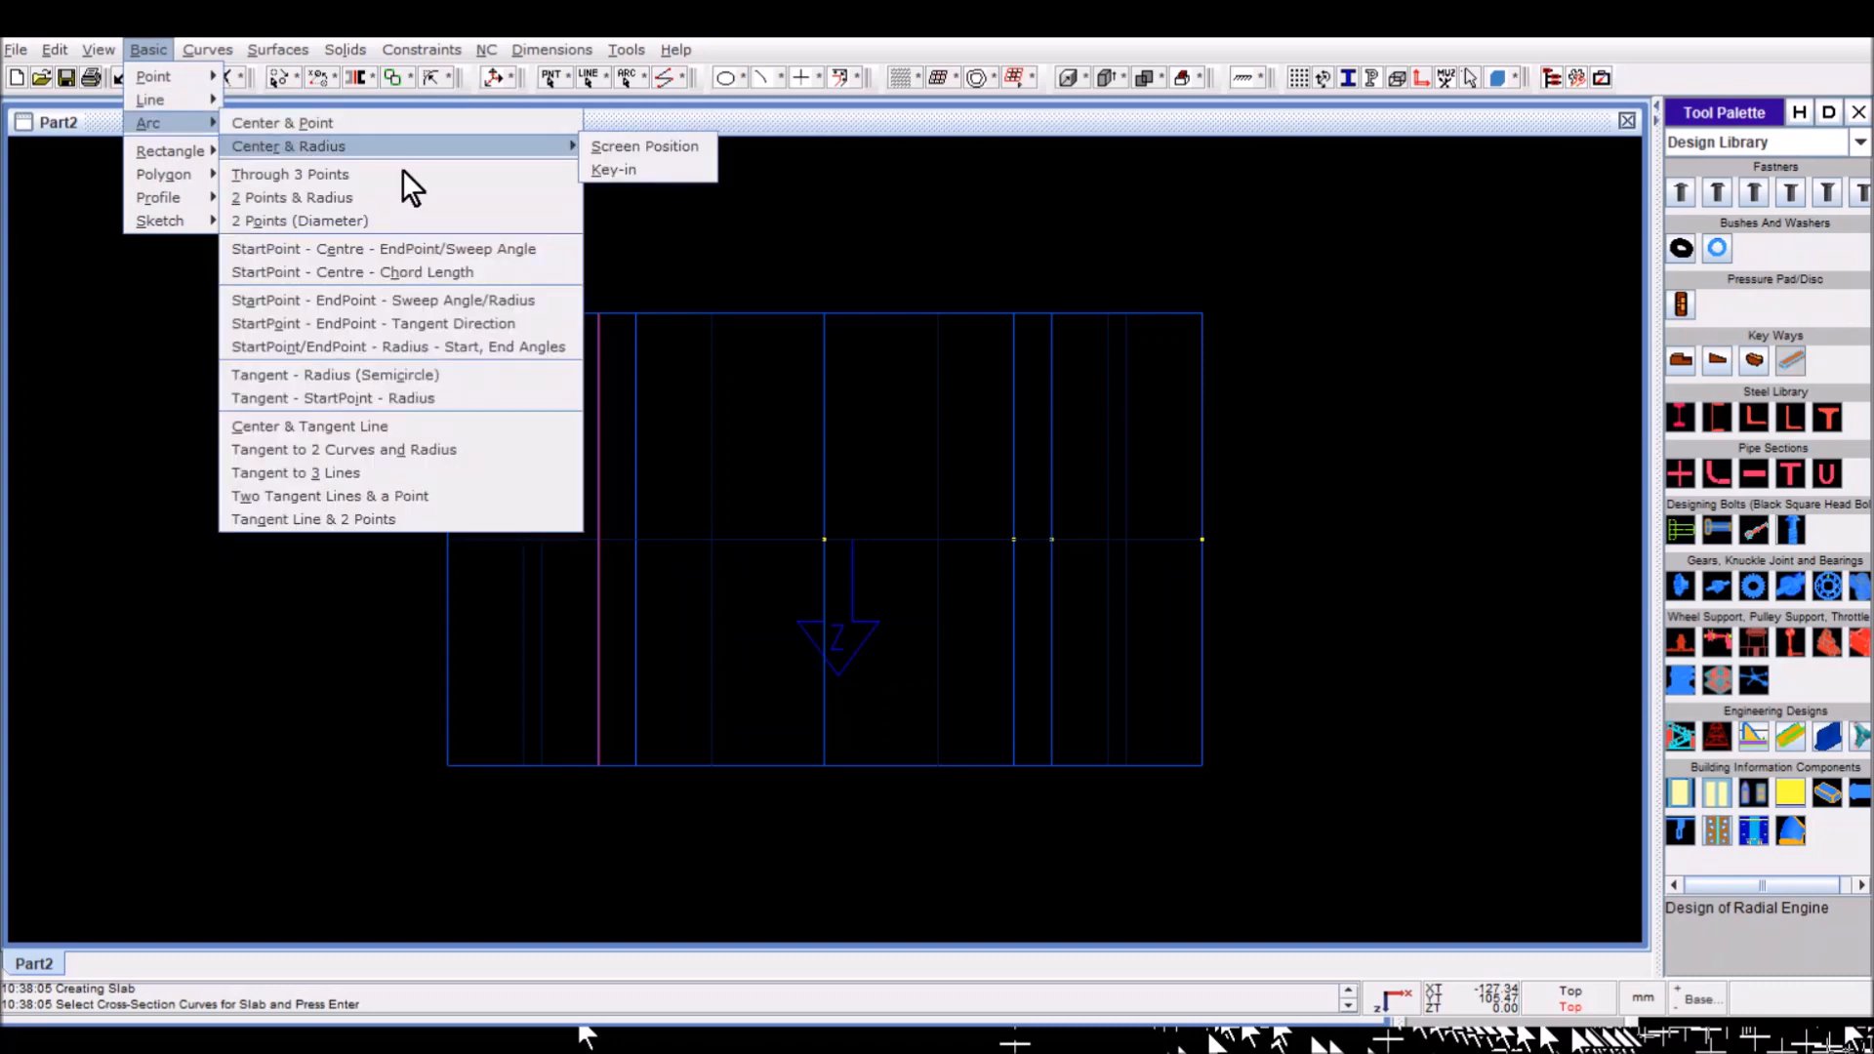
pyautogui.click(701, 178)
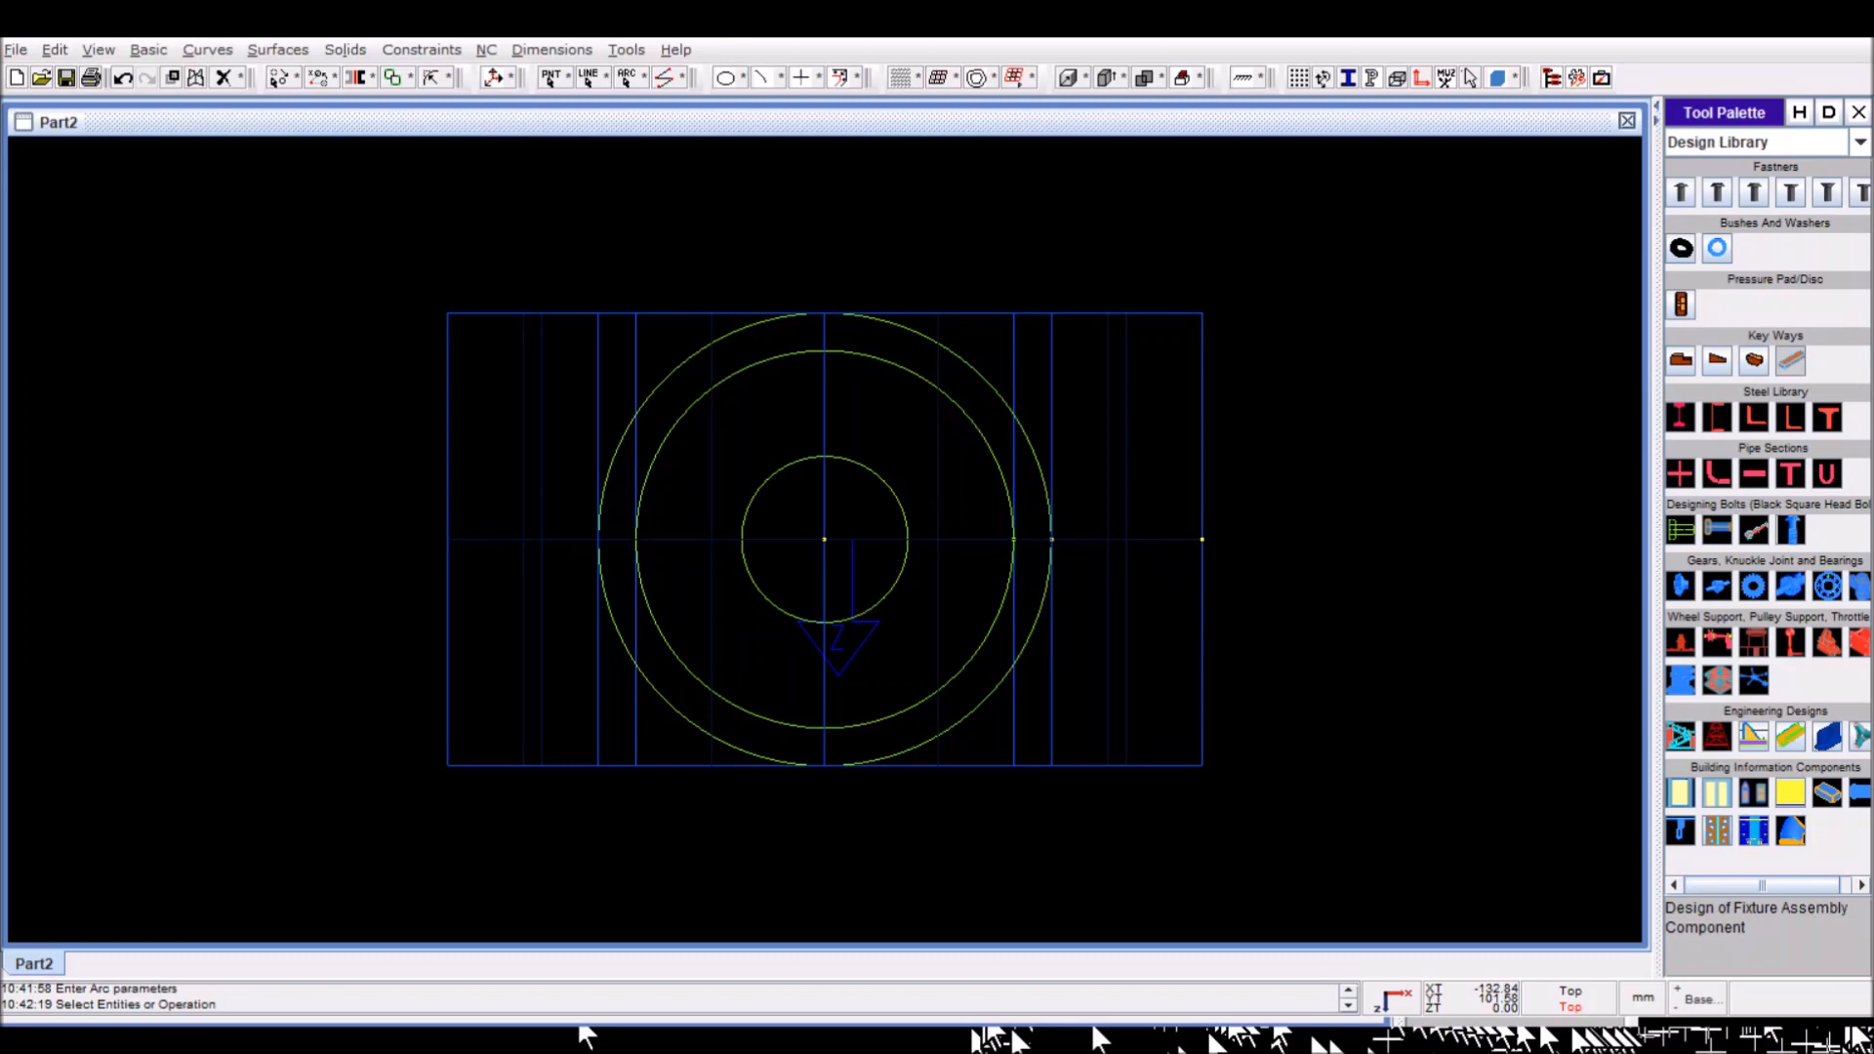
# Step: Switch to the Isometric view and create slabs from the concentric circles on the bracket's middle face
pyautogui.click(98, 49)
pyautogui.click(189, 172)
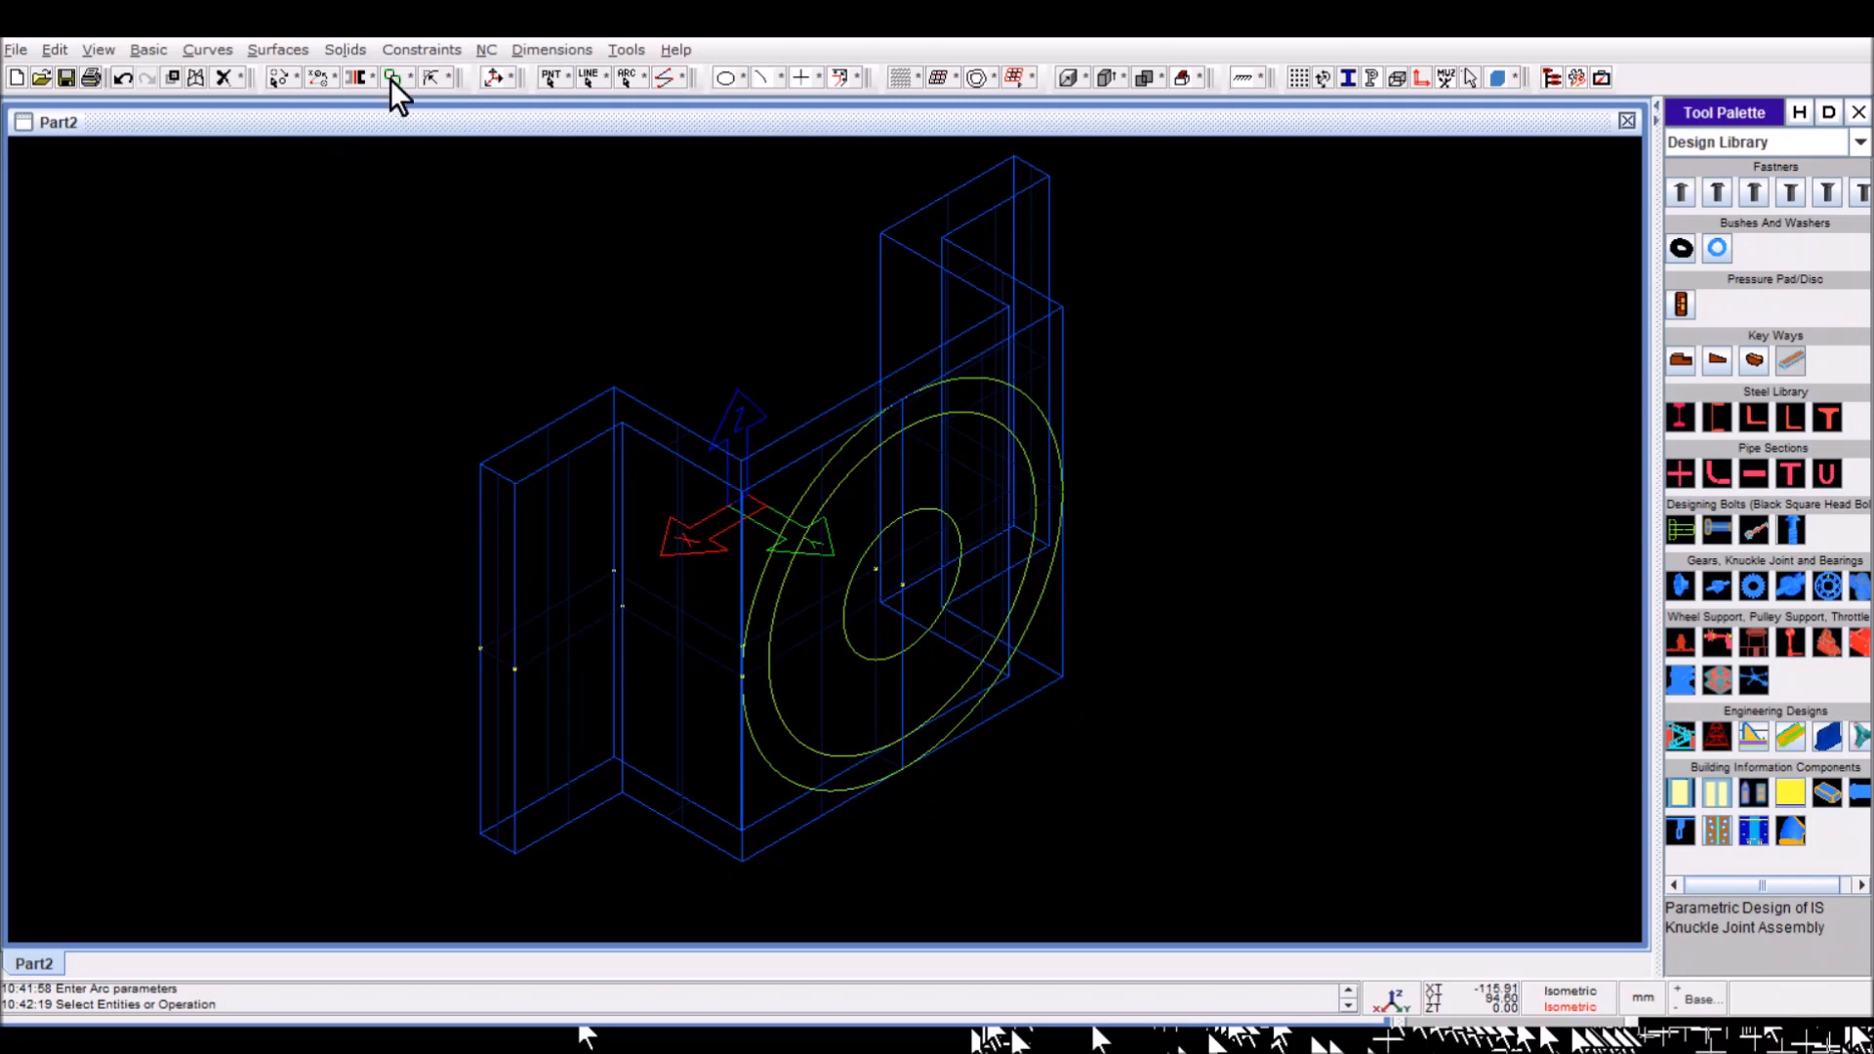
pyautogui.hotkey('alt', 'l')
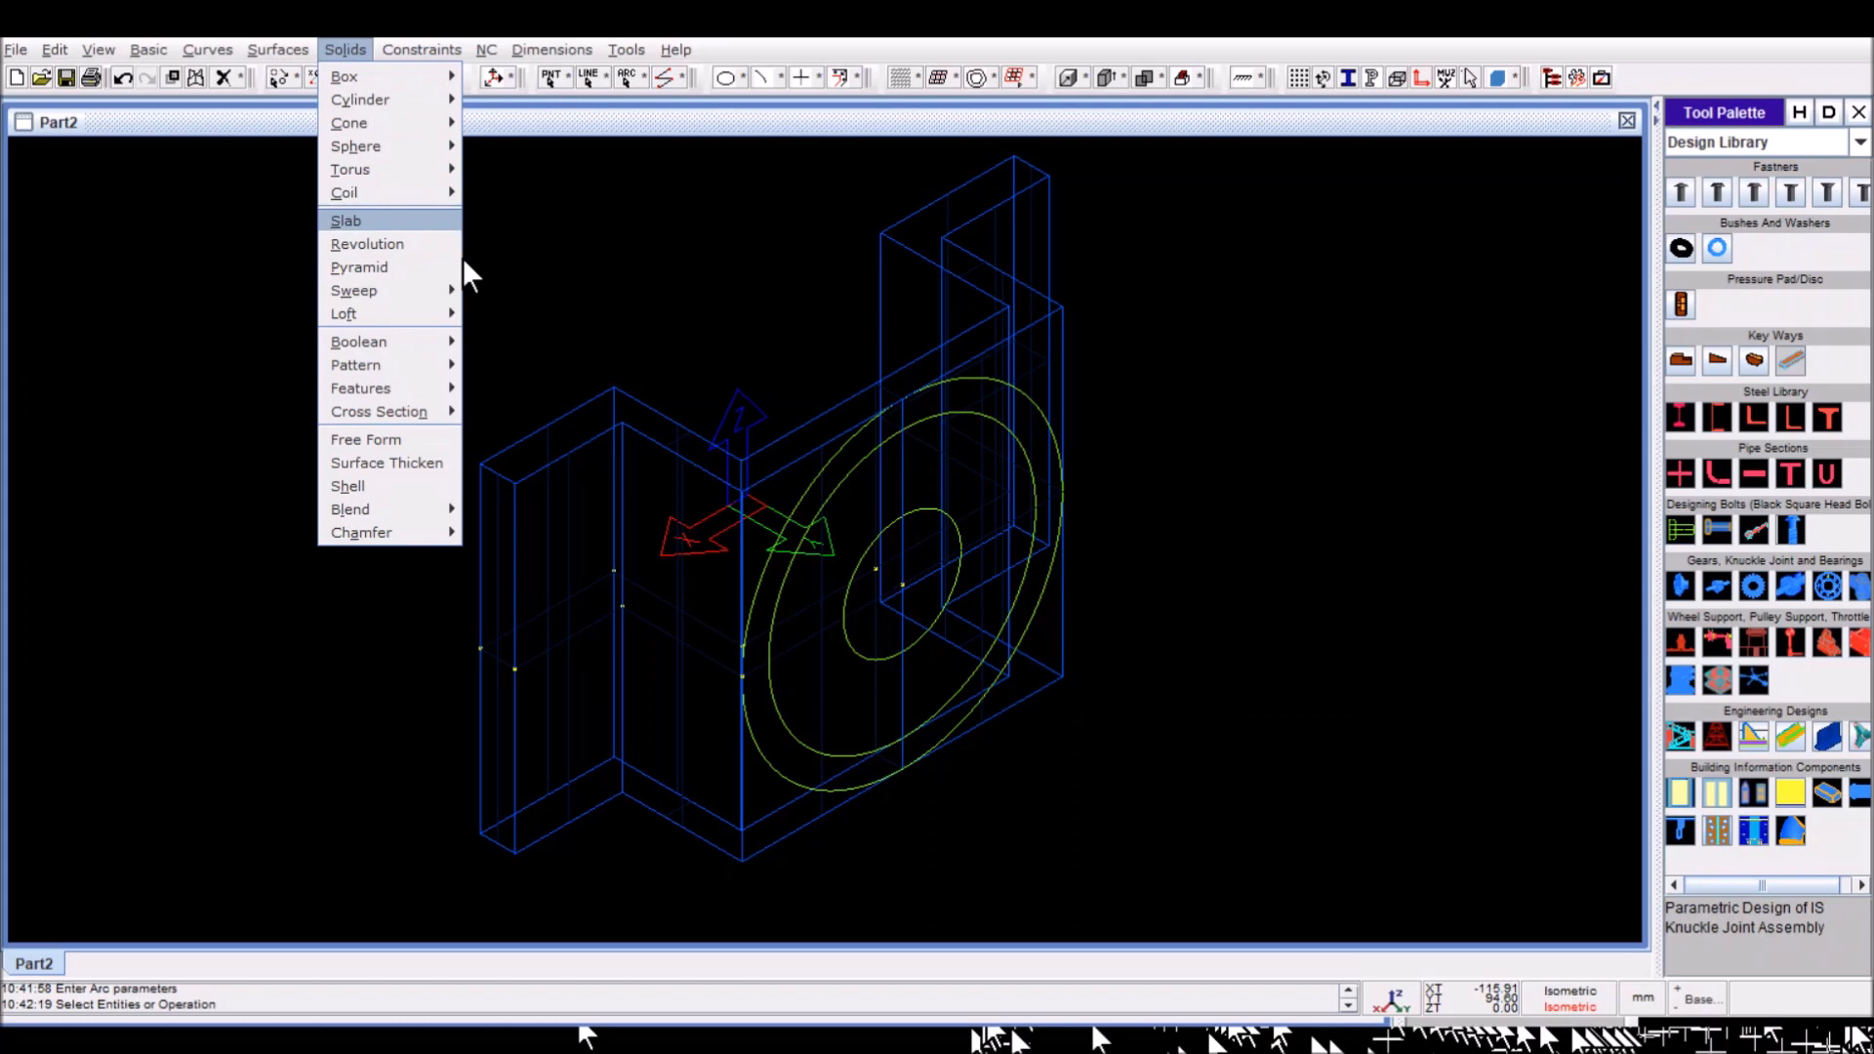
pyautogui.press('Return')
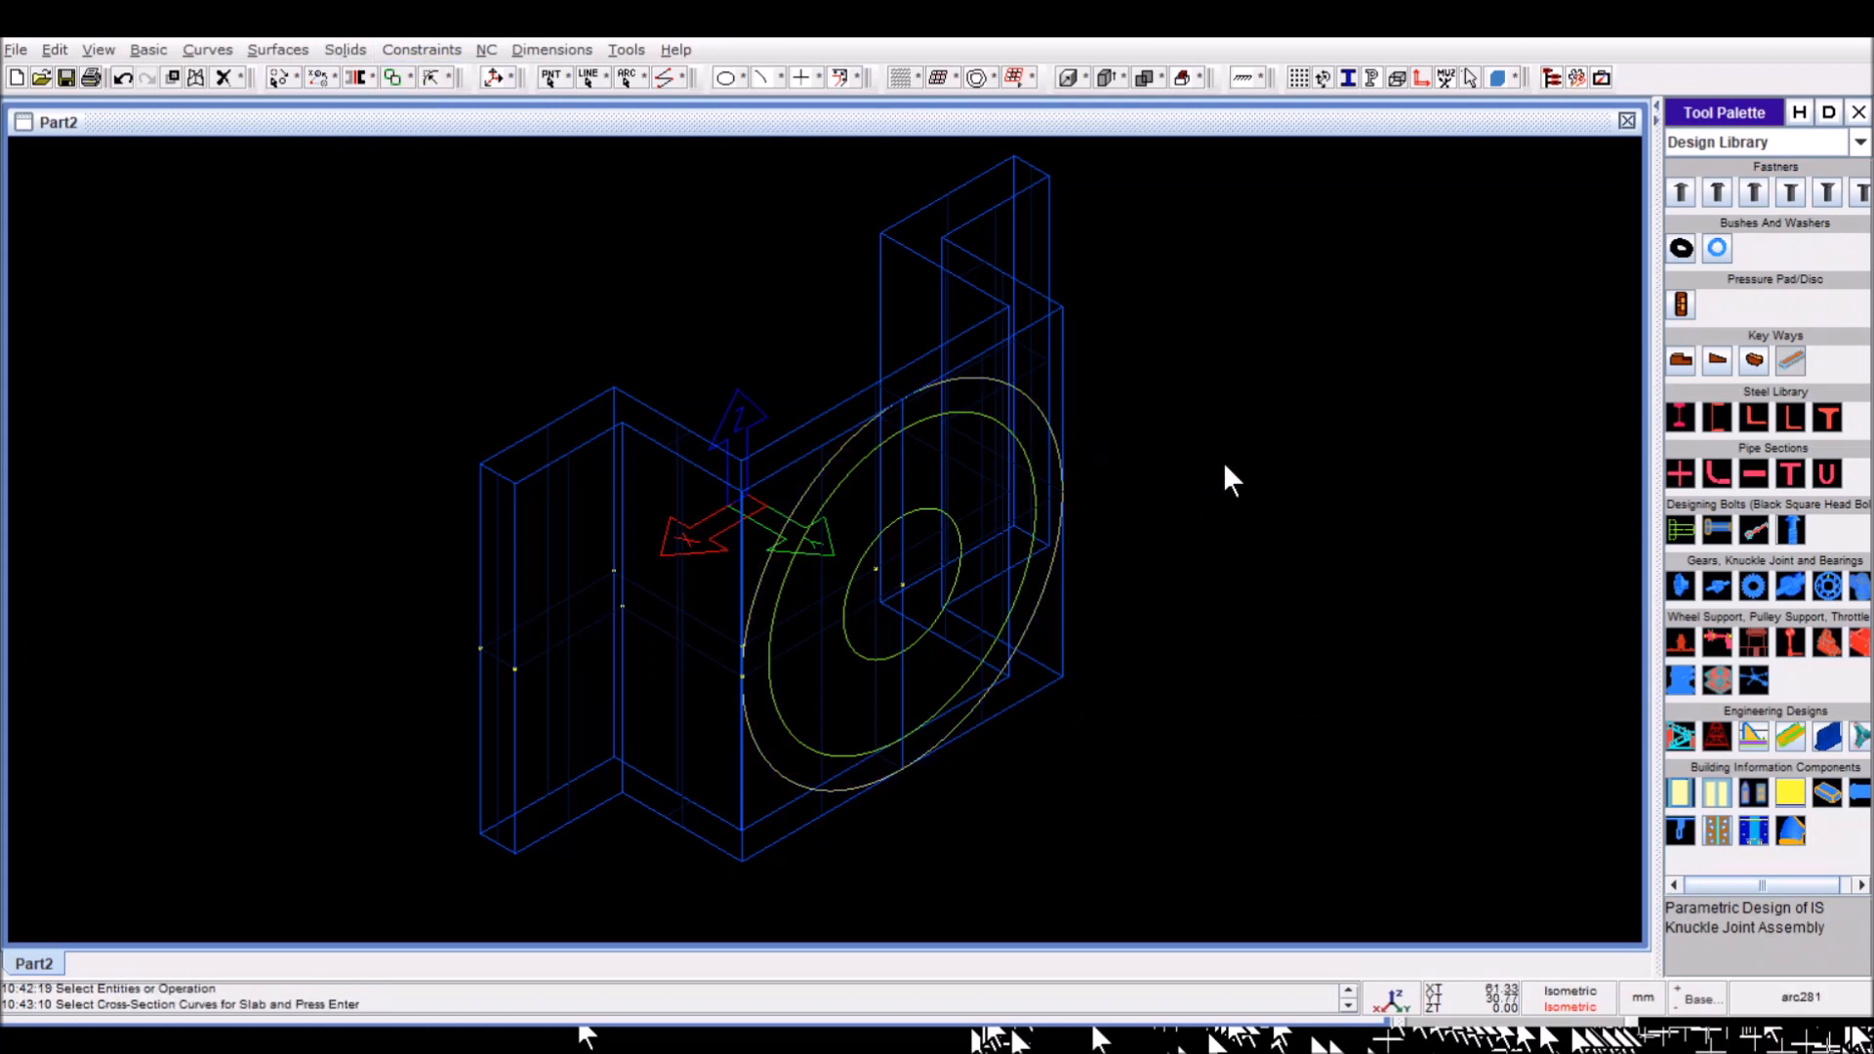
pyautogui.press('Return')
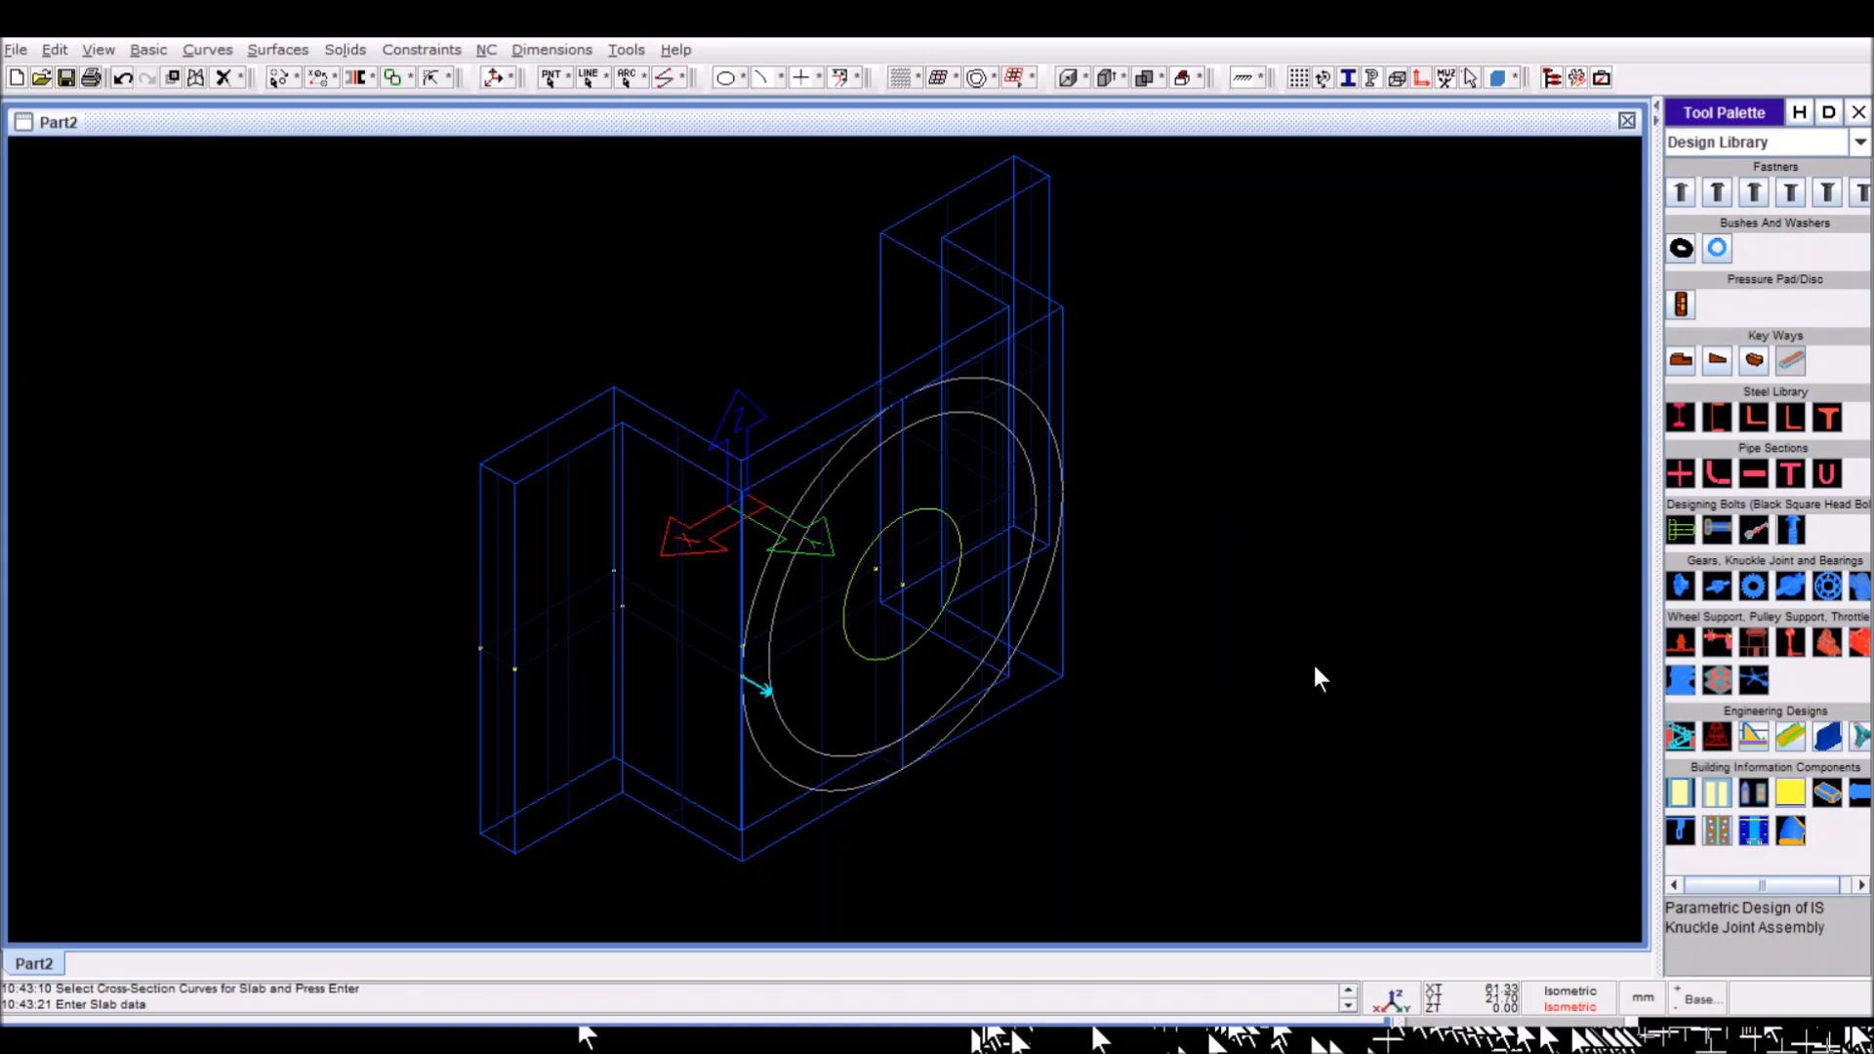
pyautogui.press('Return')
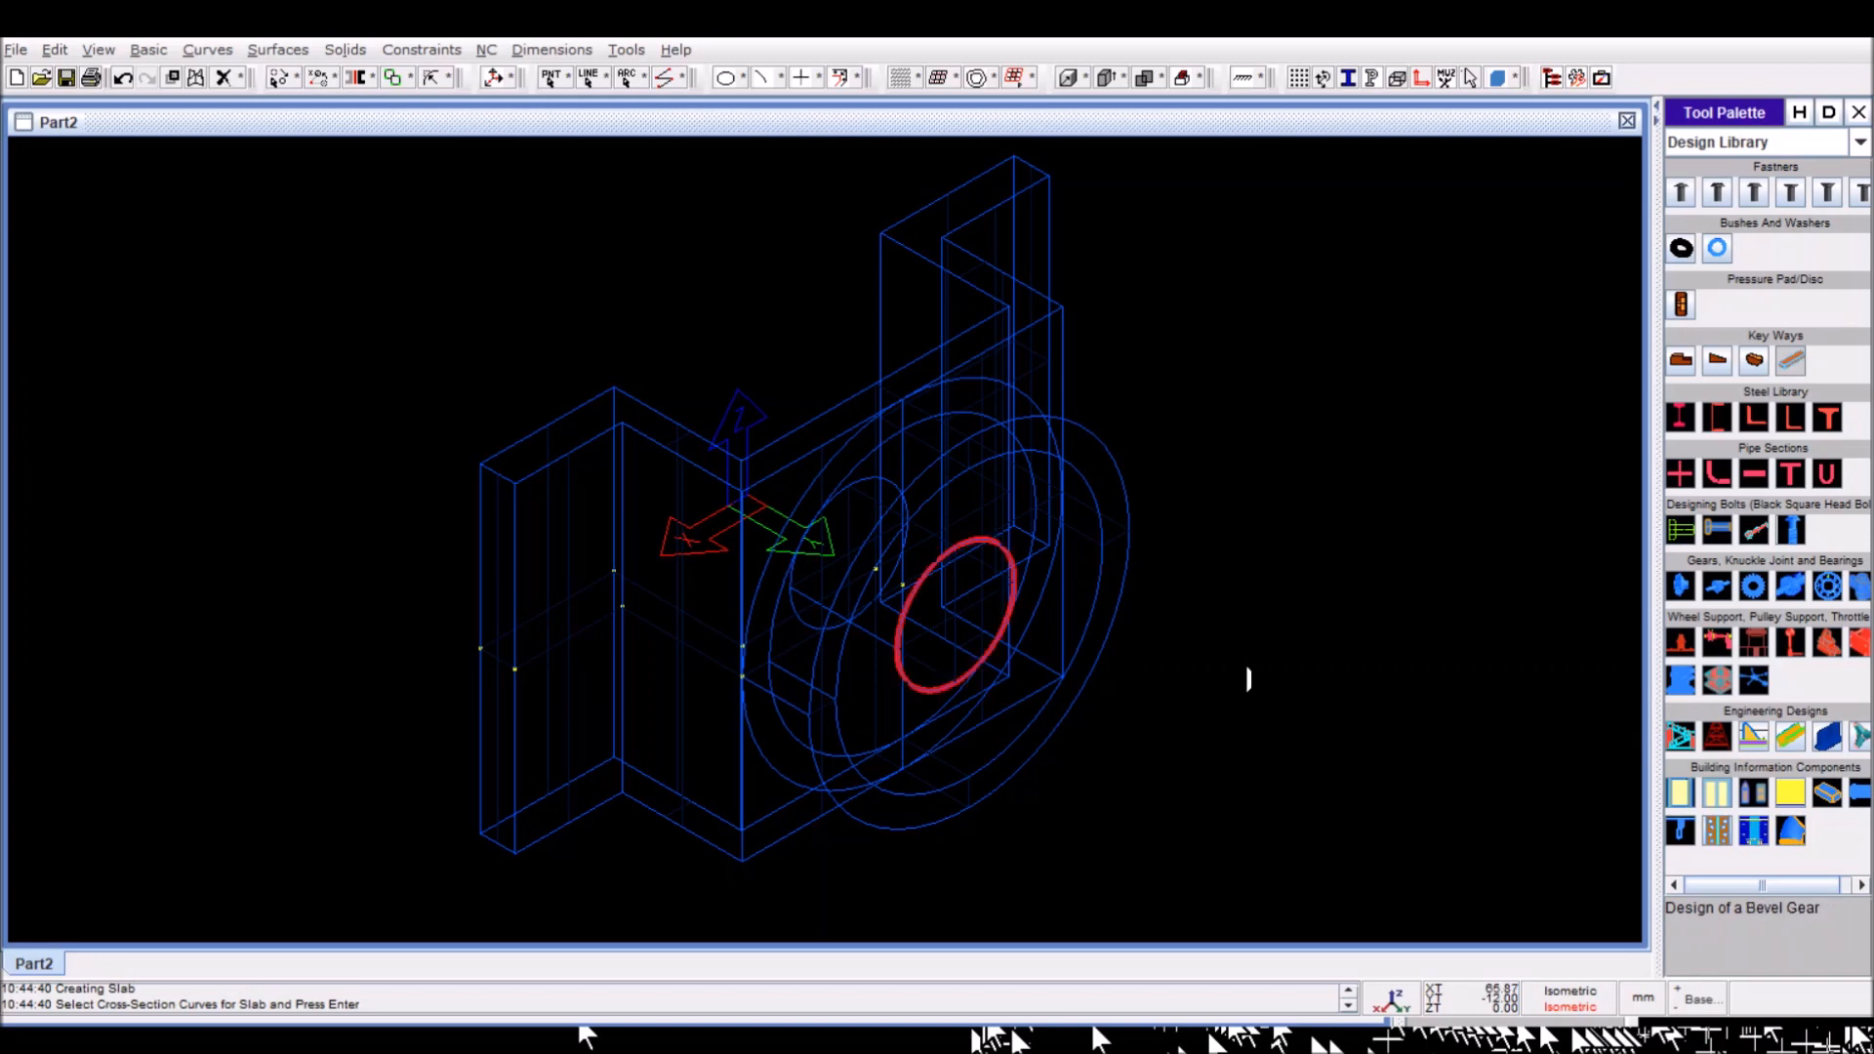
# Step: Subtract the innermost cylindrical slab from the stepped bracket with a Boolean Difference to cut the central hole
pyautogui.click(349, 50)
pyautogui.moveTo(435, 341)
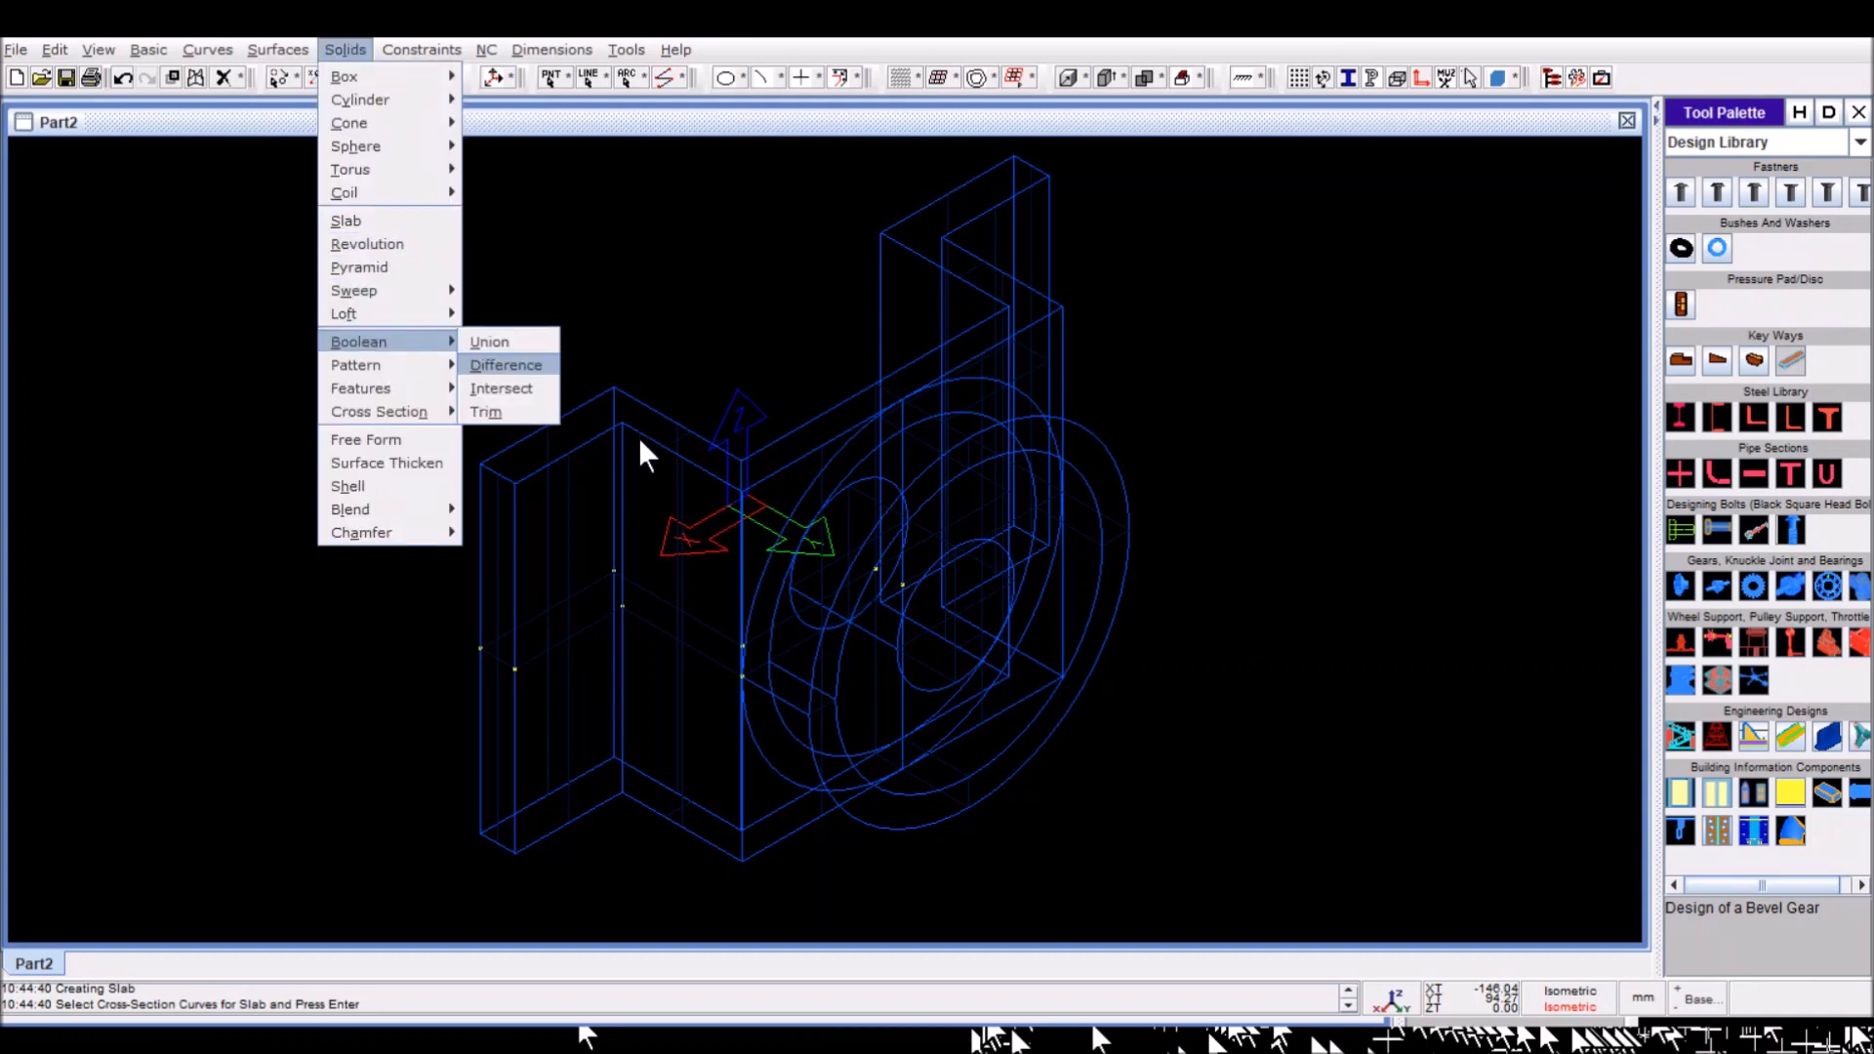
pyautogui.click(506, 364)
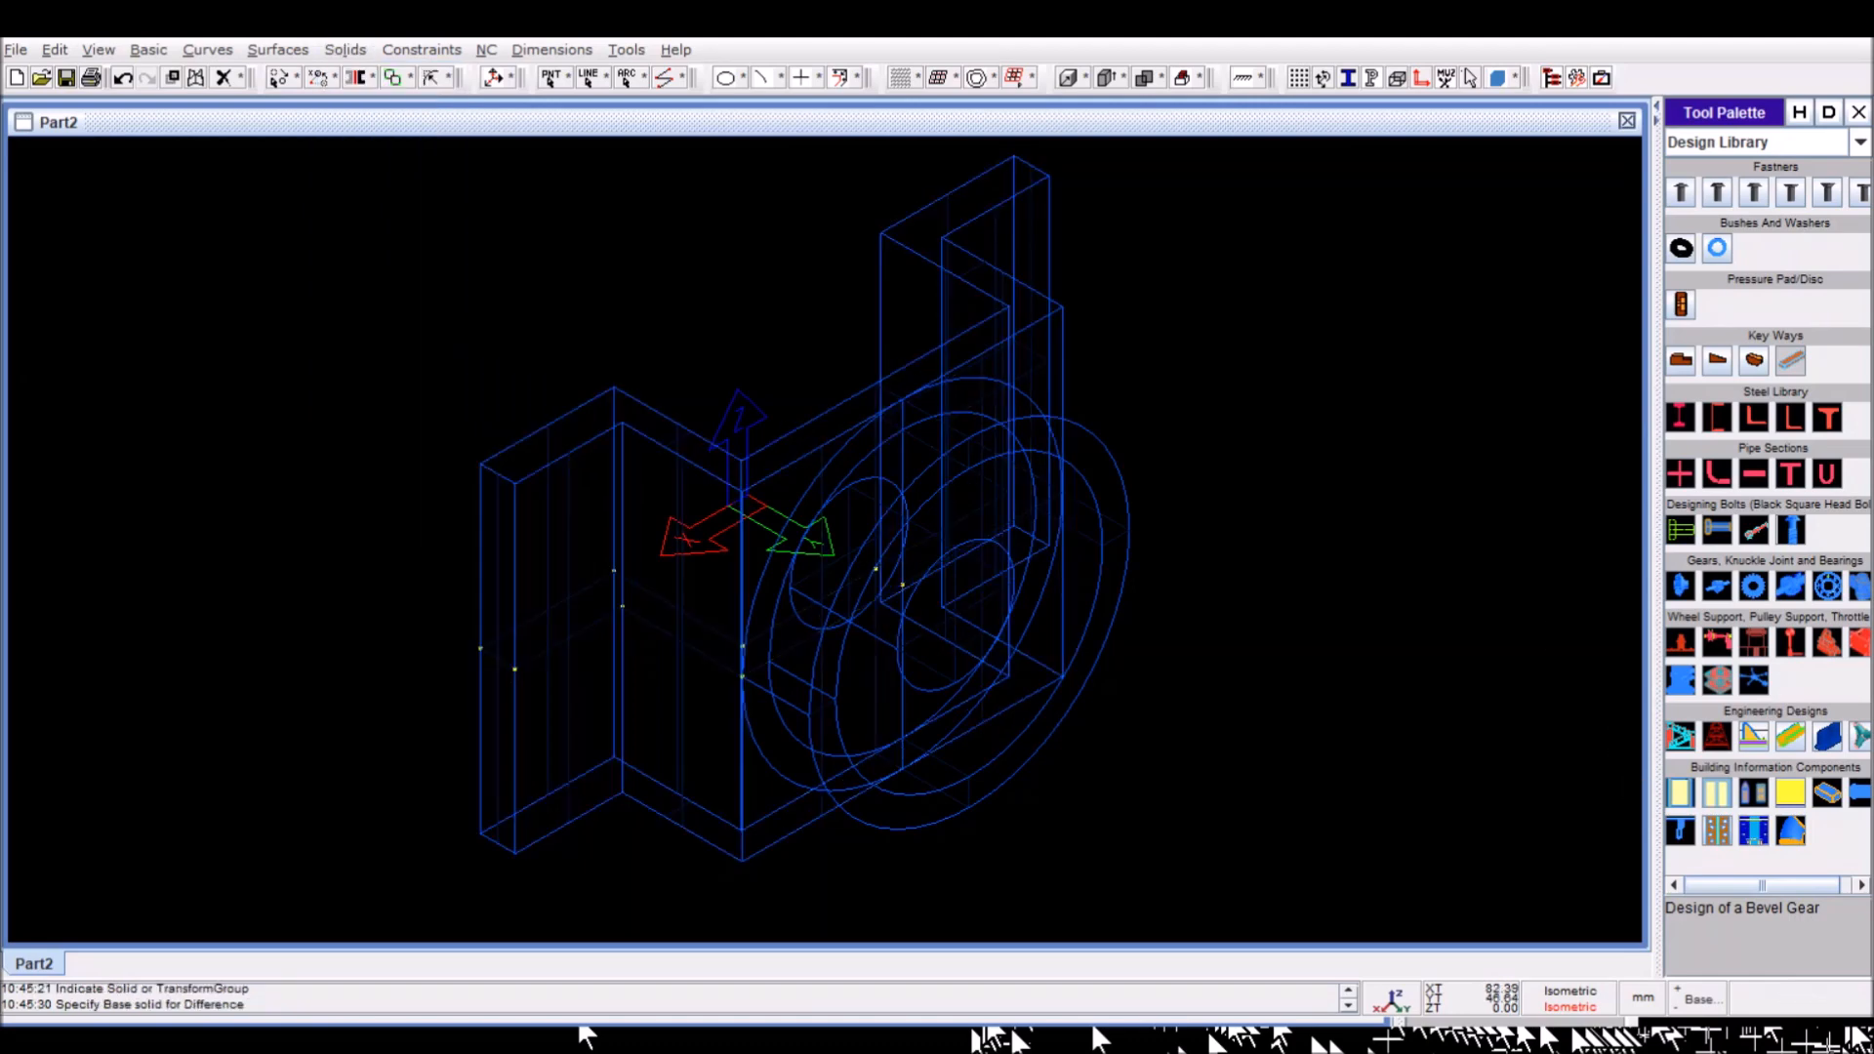
pyautogui.click(1049, 342)
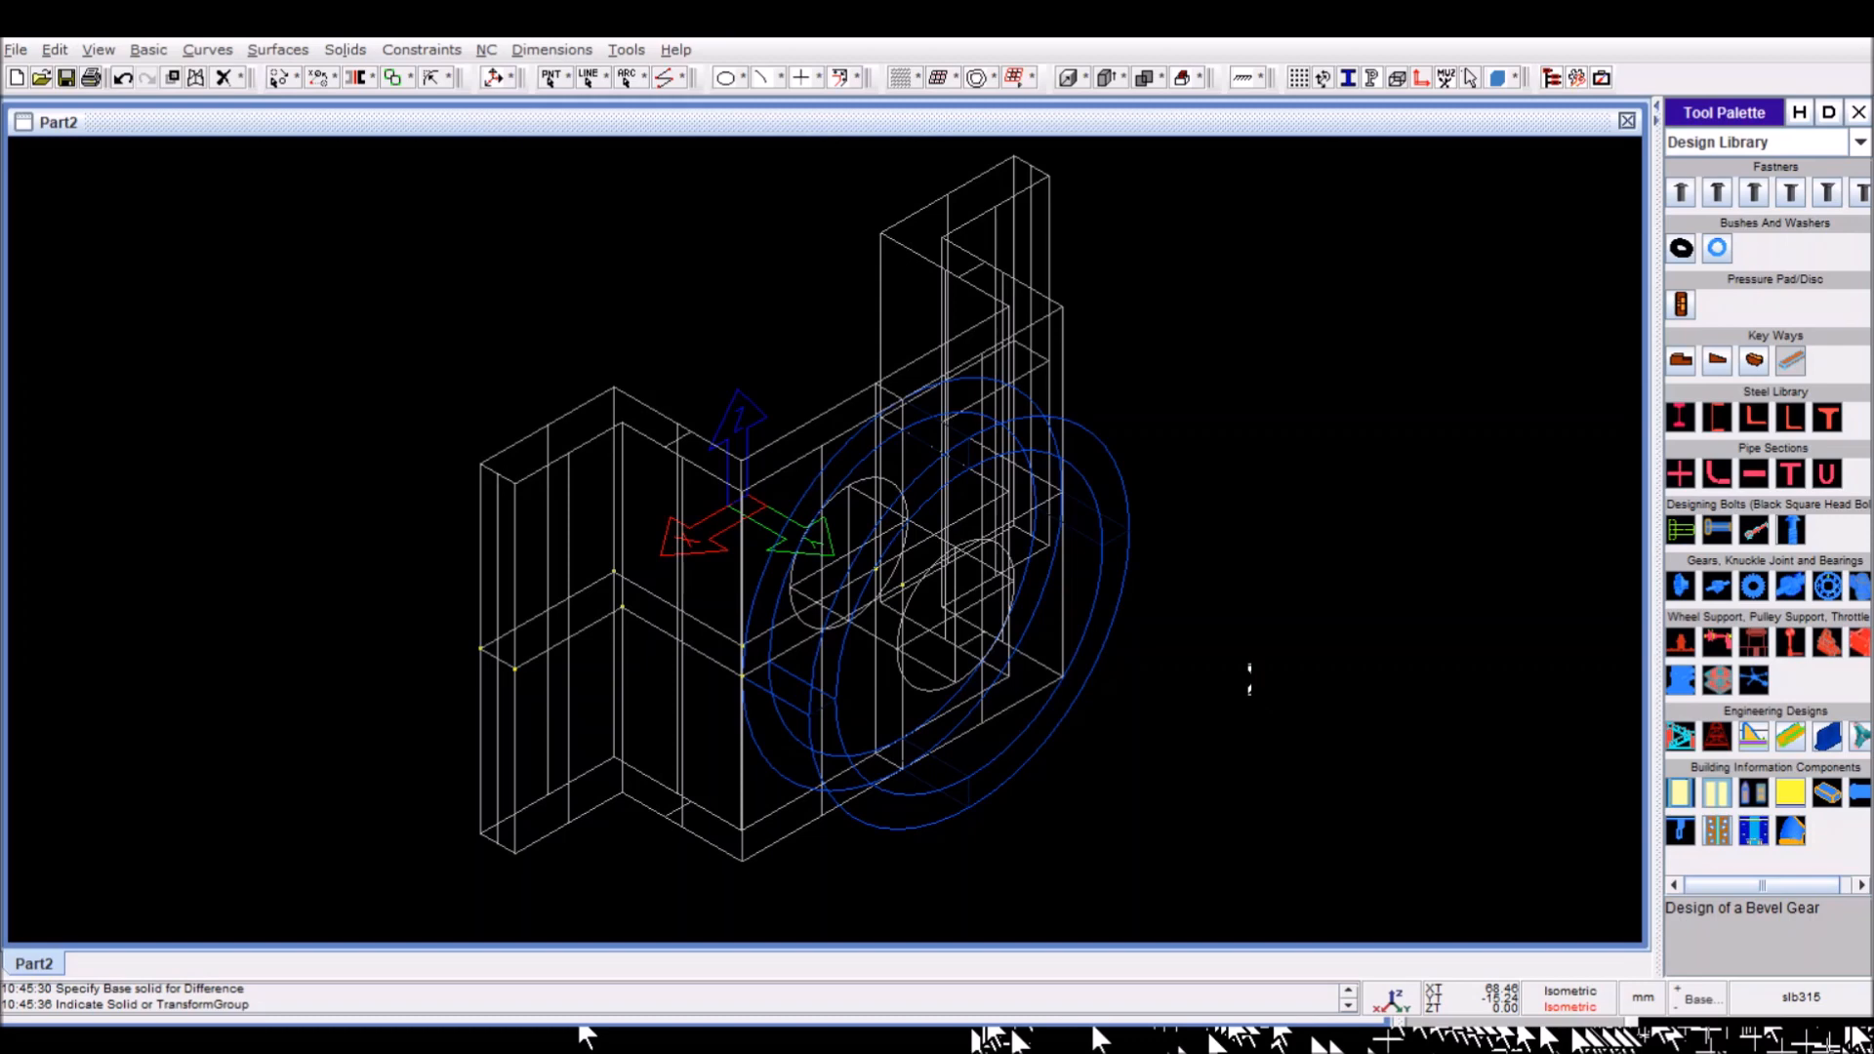
pyautogui.click(1249, 680)
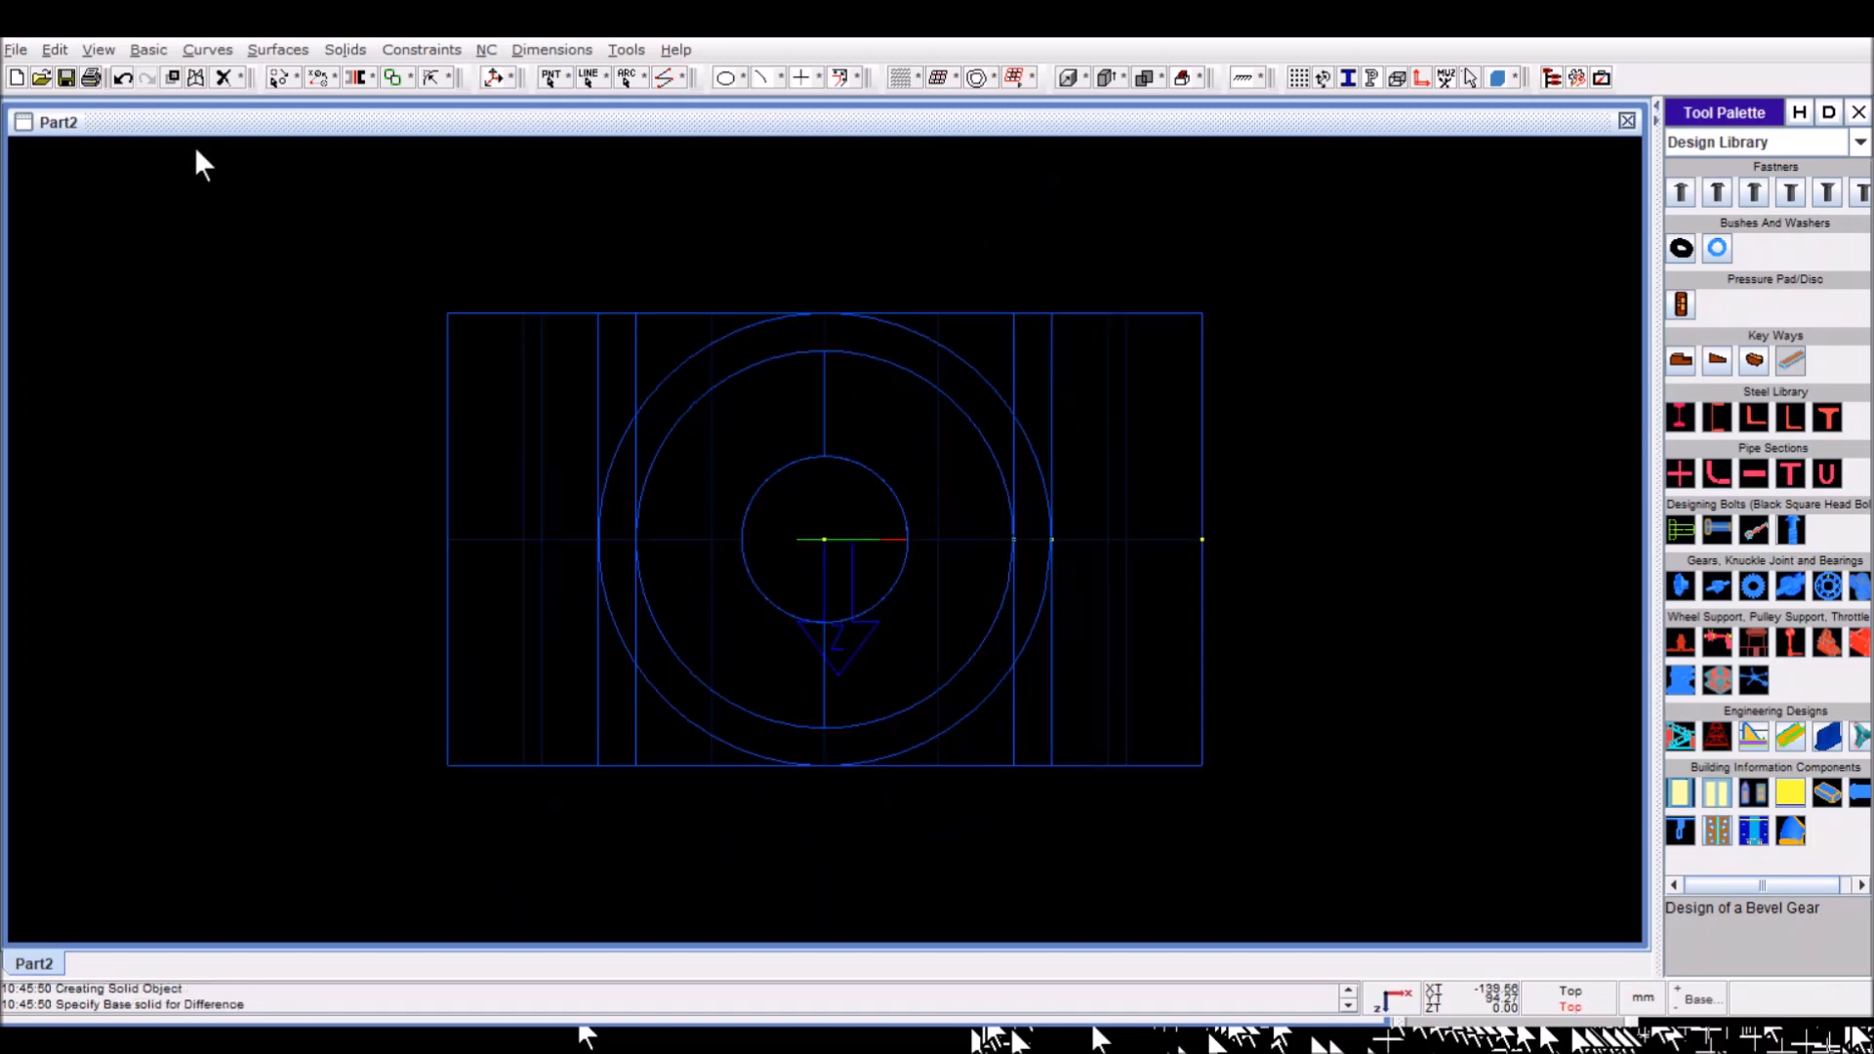
# Step: Switch to the Isometric view and export the bracket solid and the circular boss slab to an STL file
pyautogui.click(101, 50)
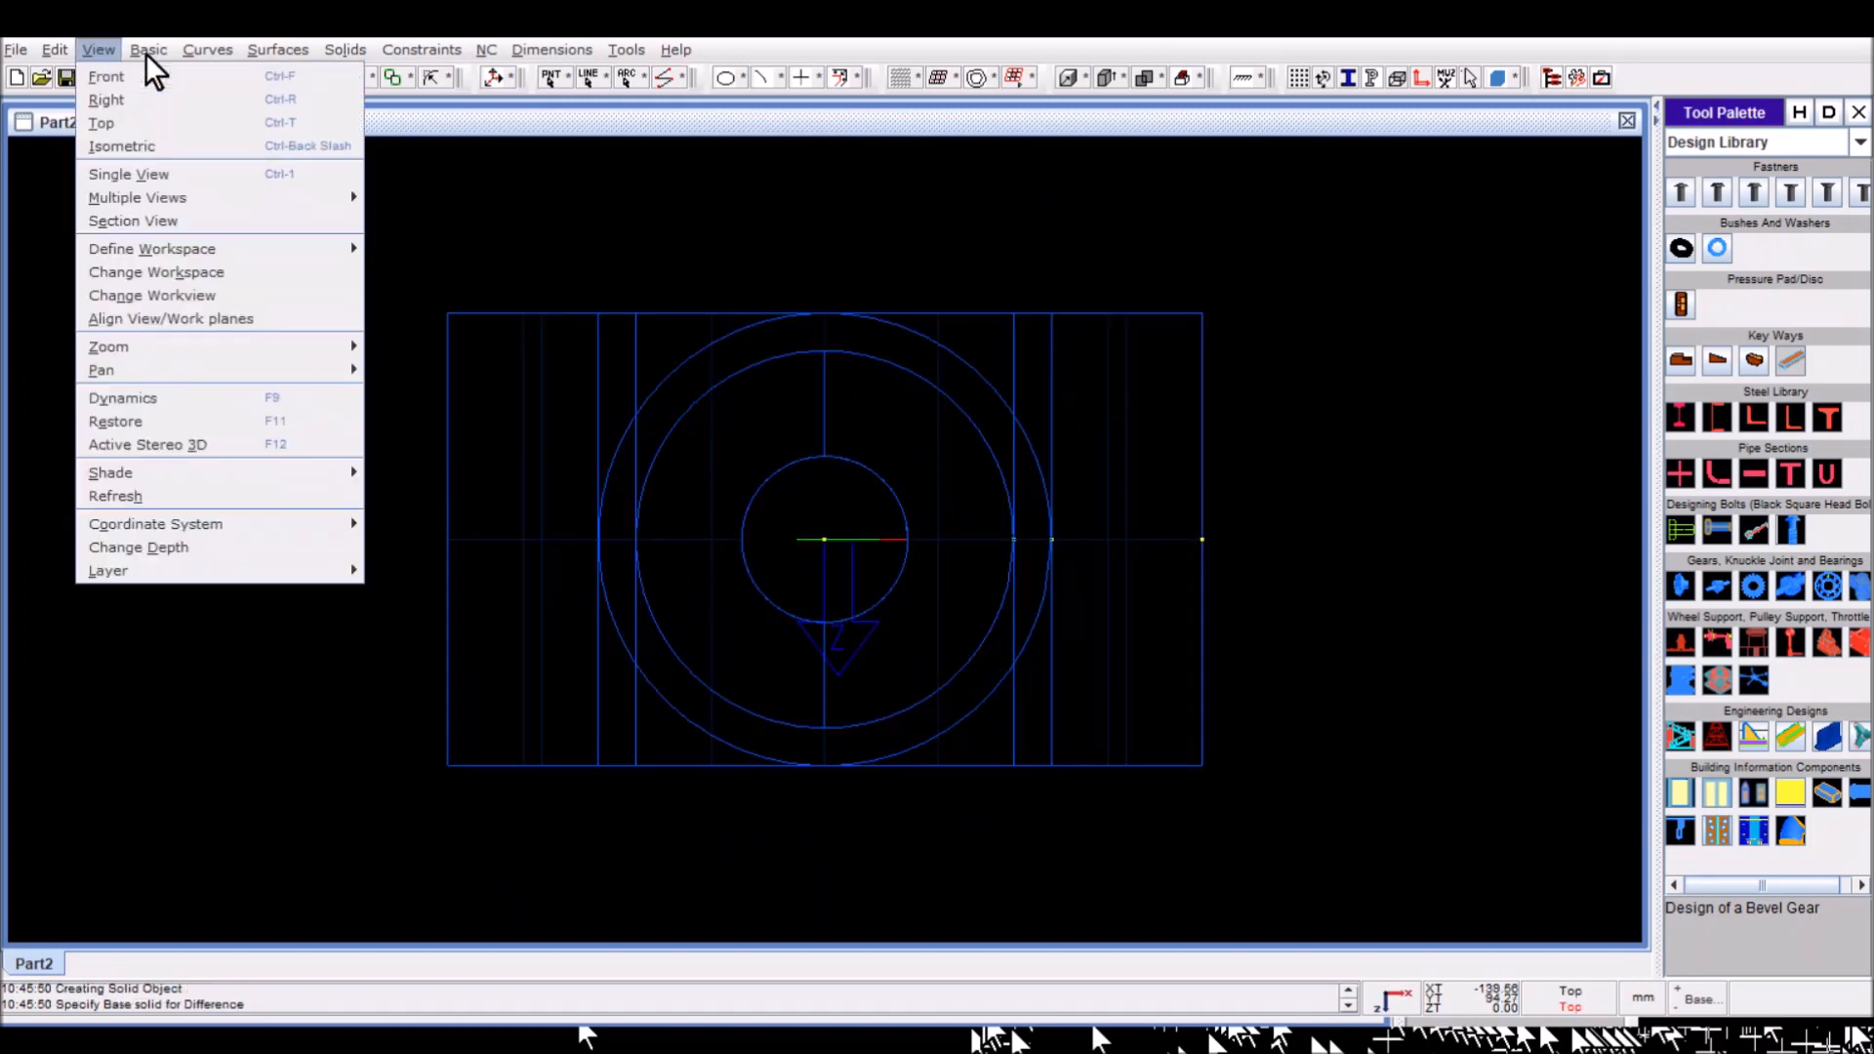
pyautogui.click(128, 144)
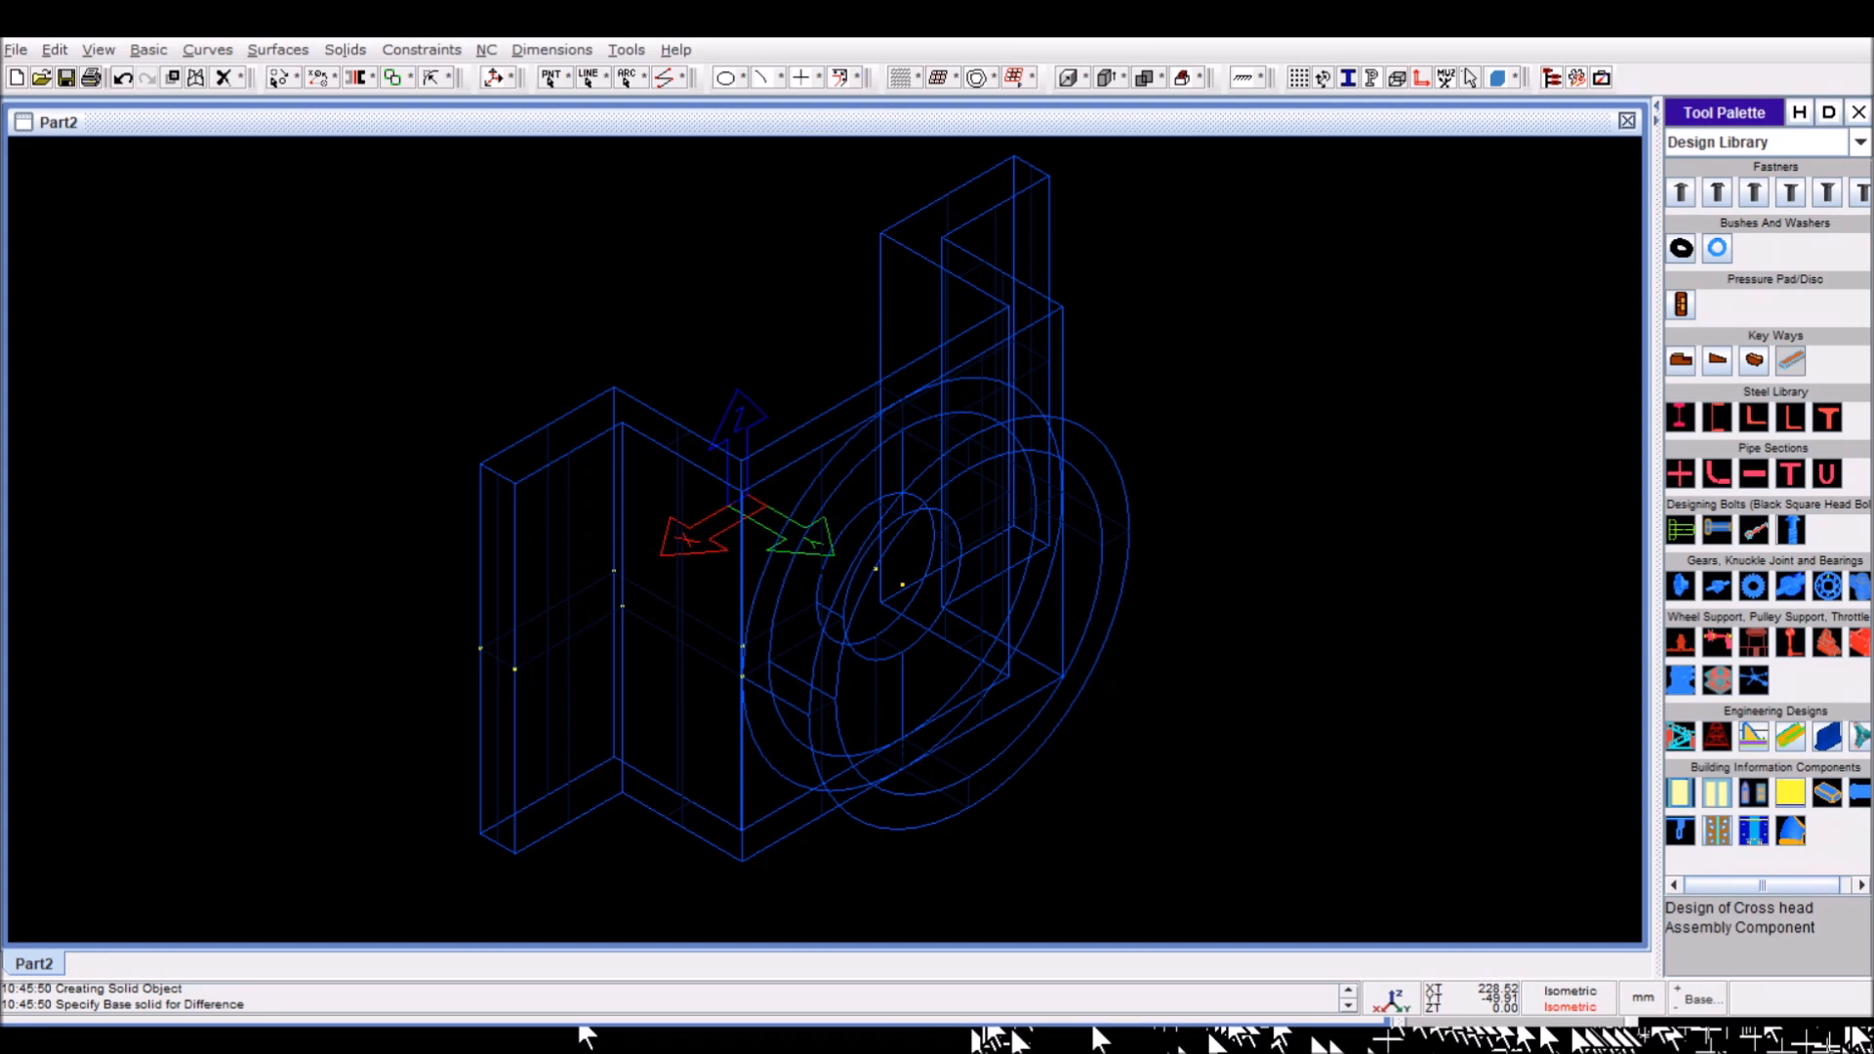
pyautogui.click(16, 50)
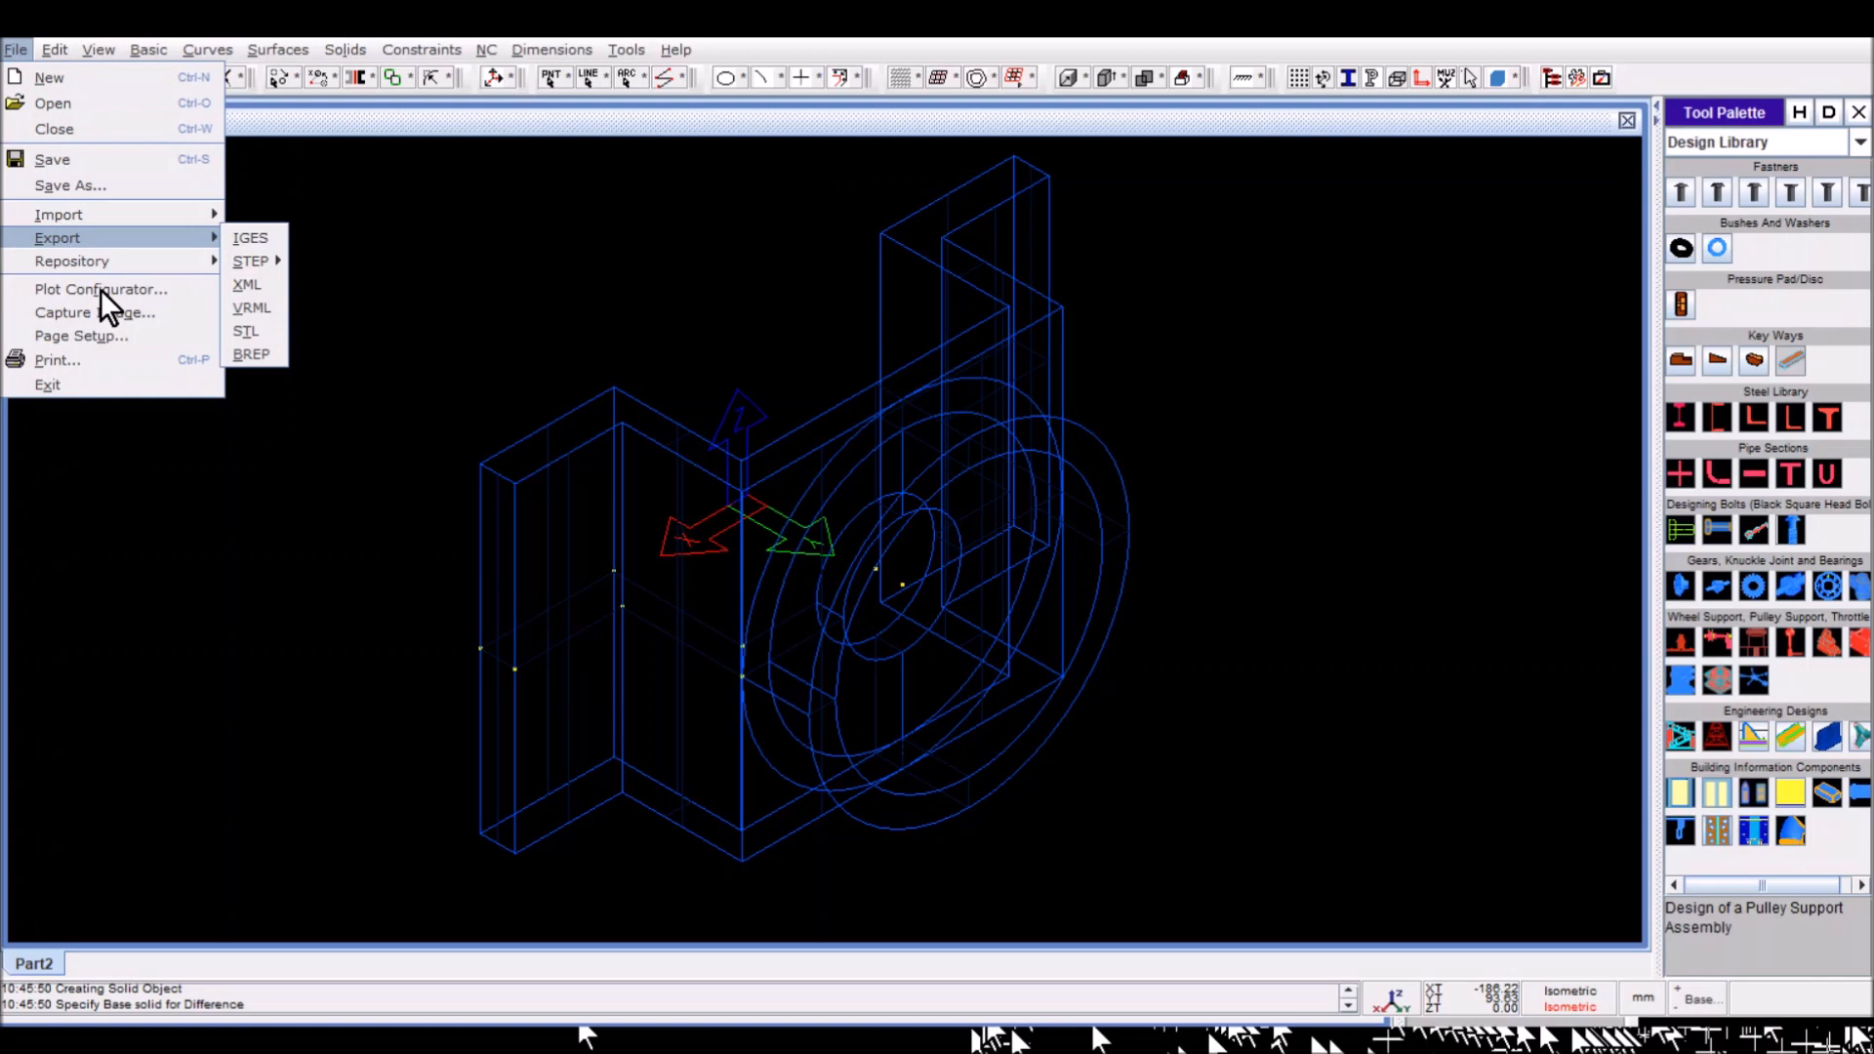
pyautogui.click(336, 394)
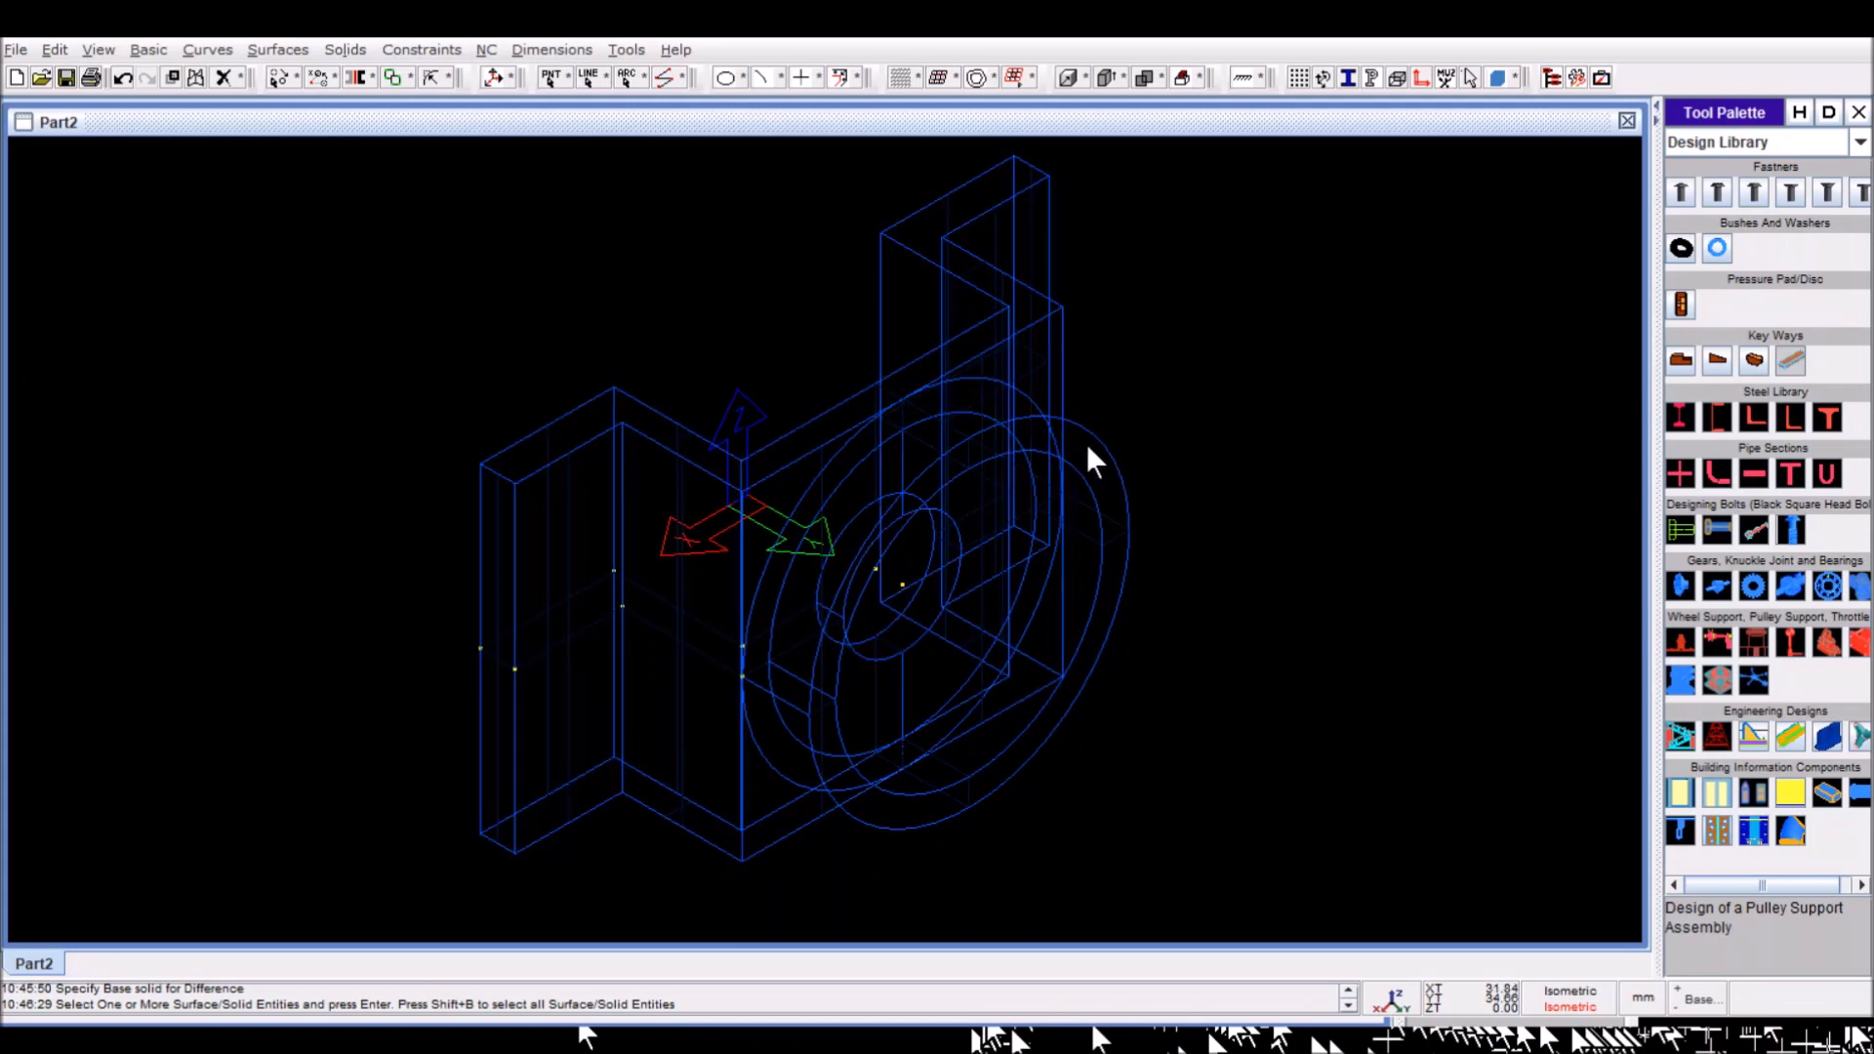
pyautogui.click(1102, 463)
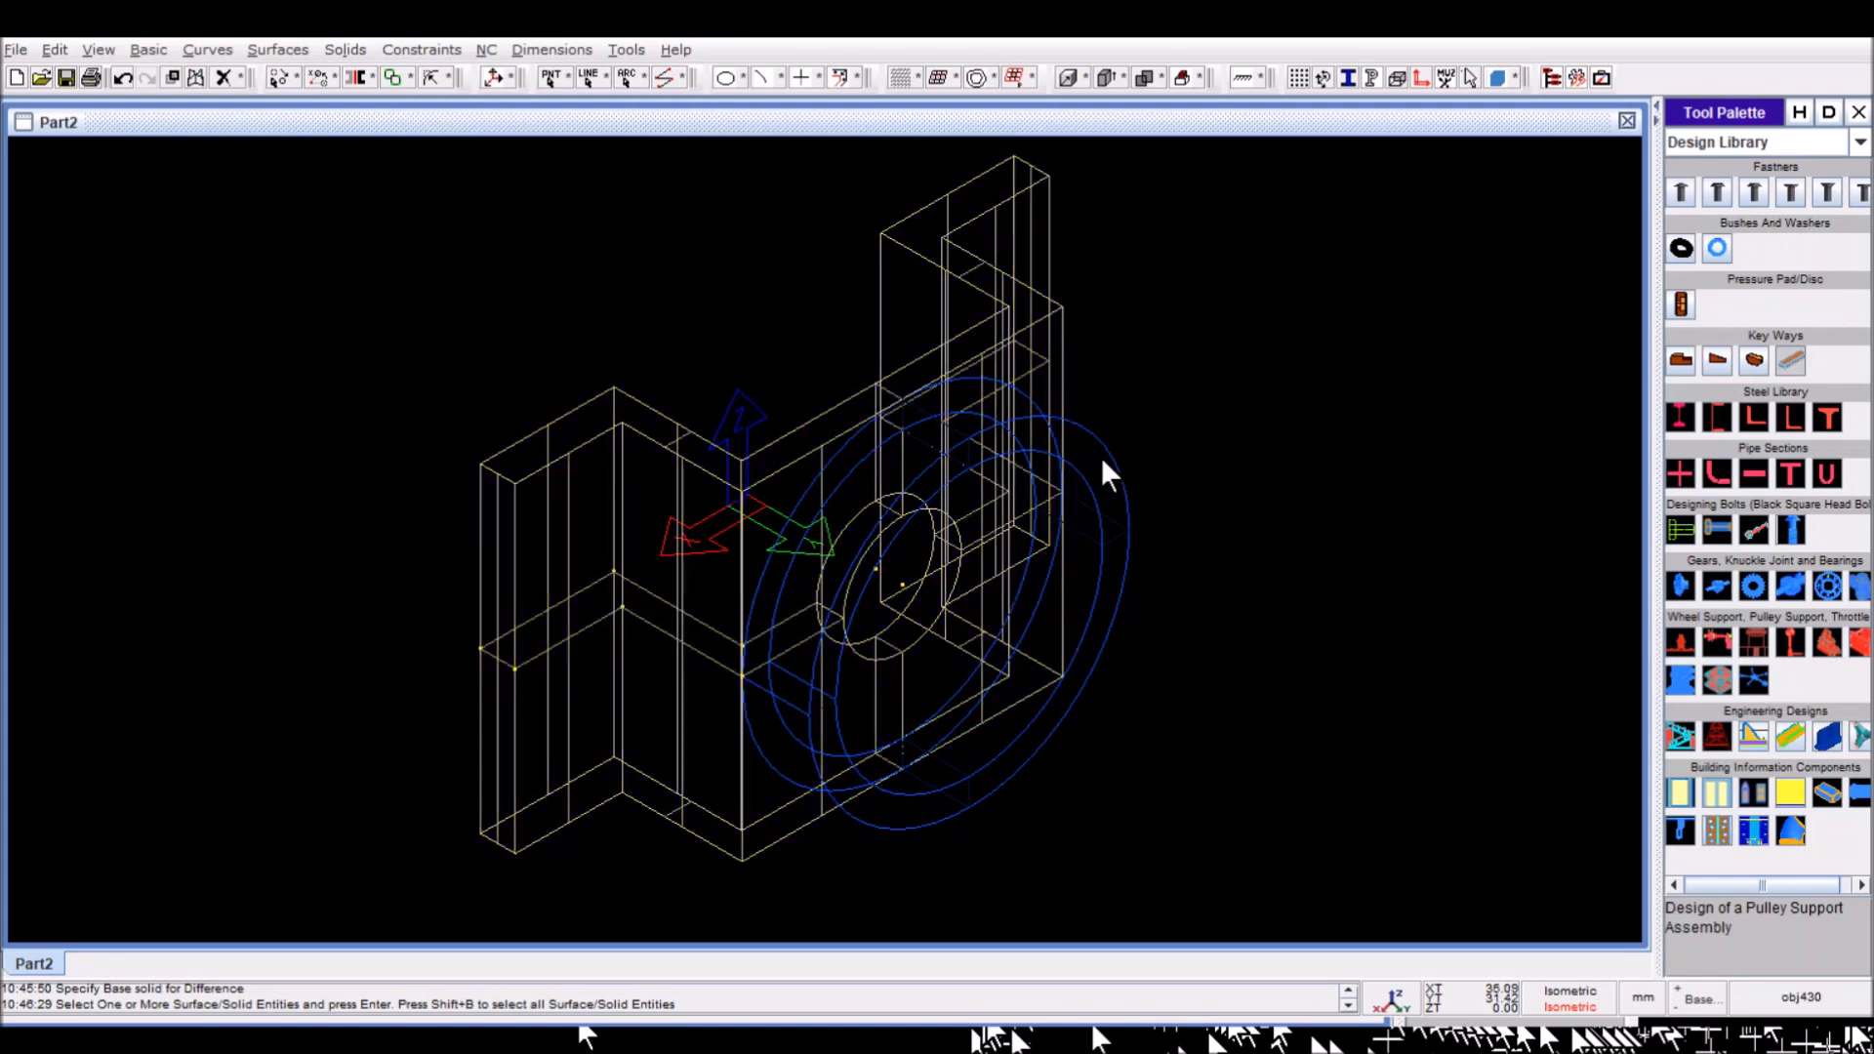
pyautogui.click(1103, 463)
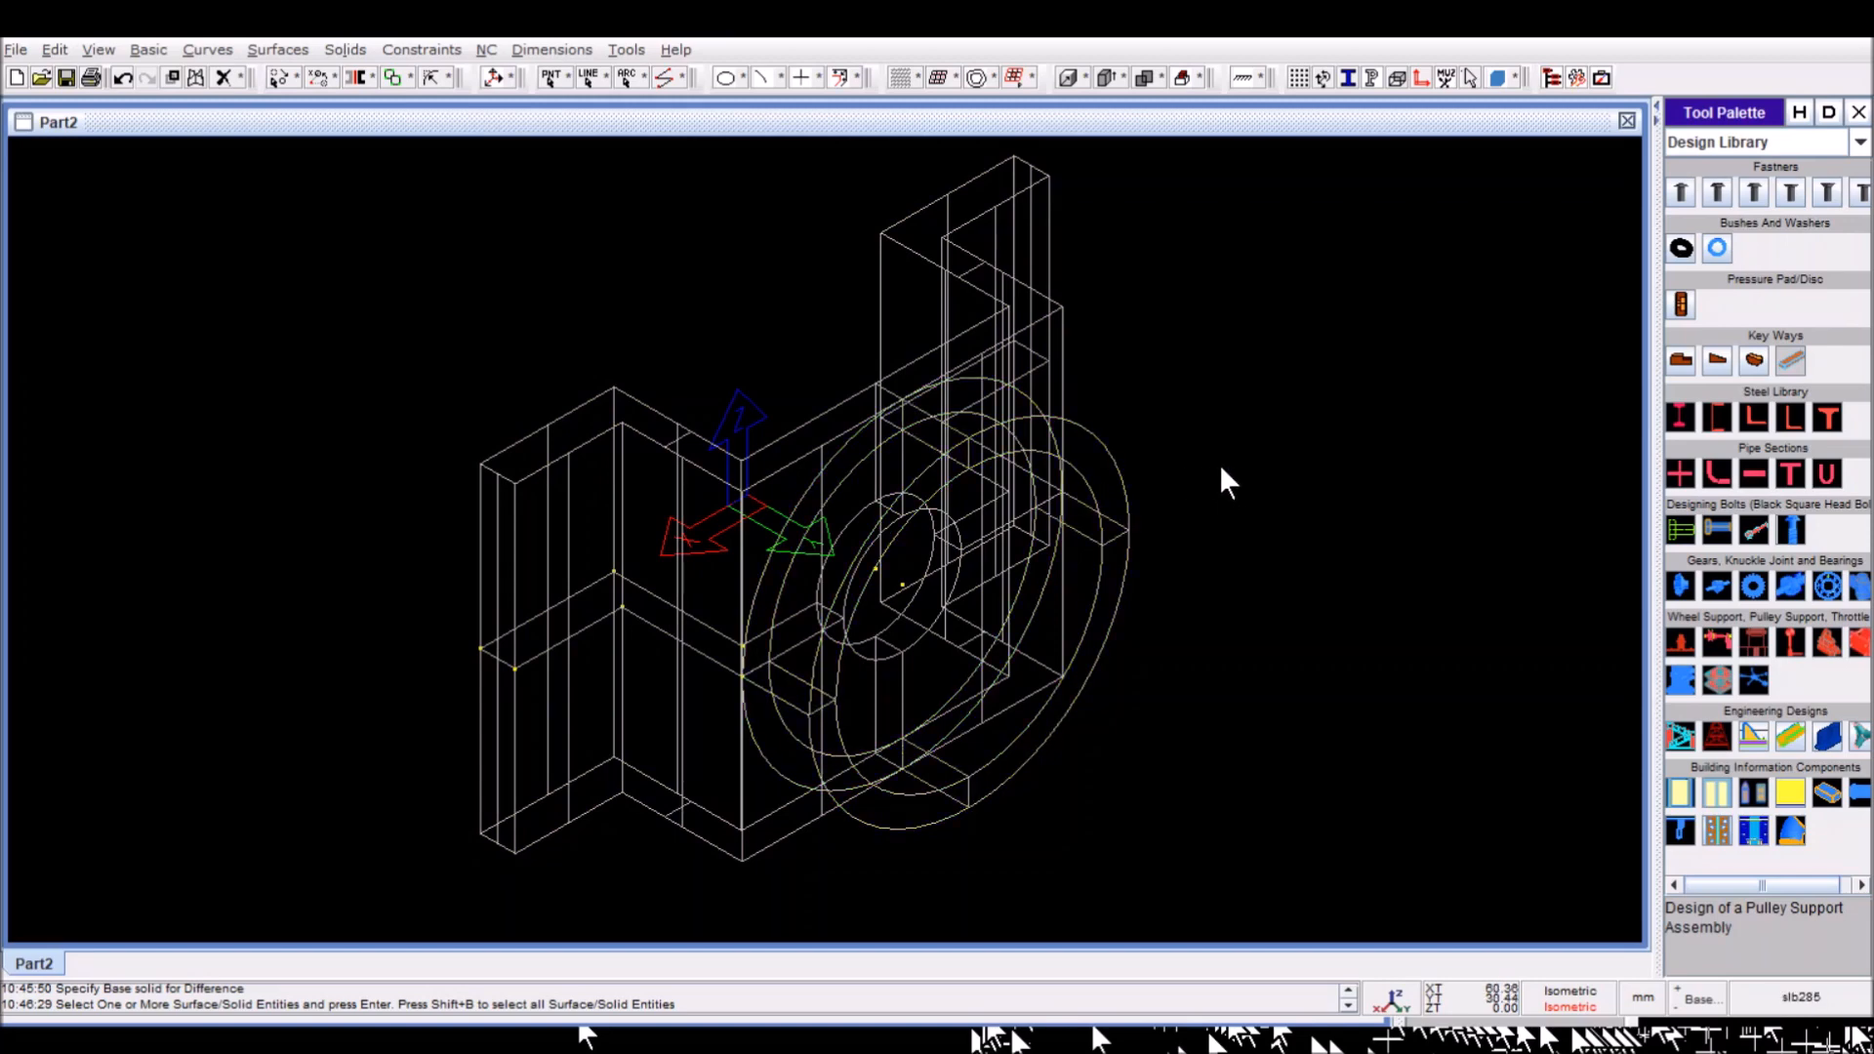
pyautogui.press('Return')
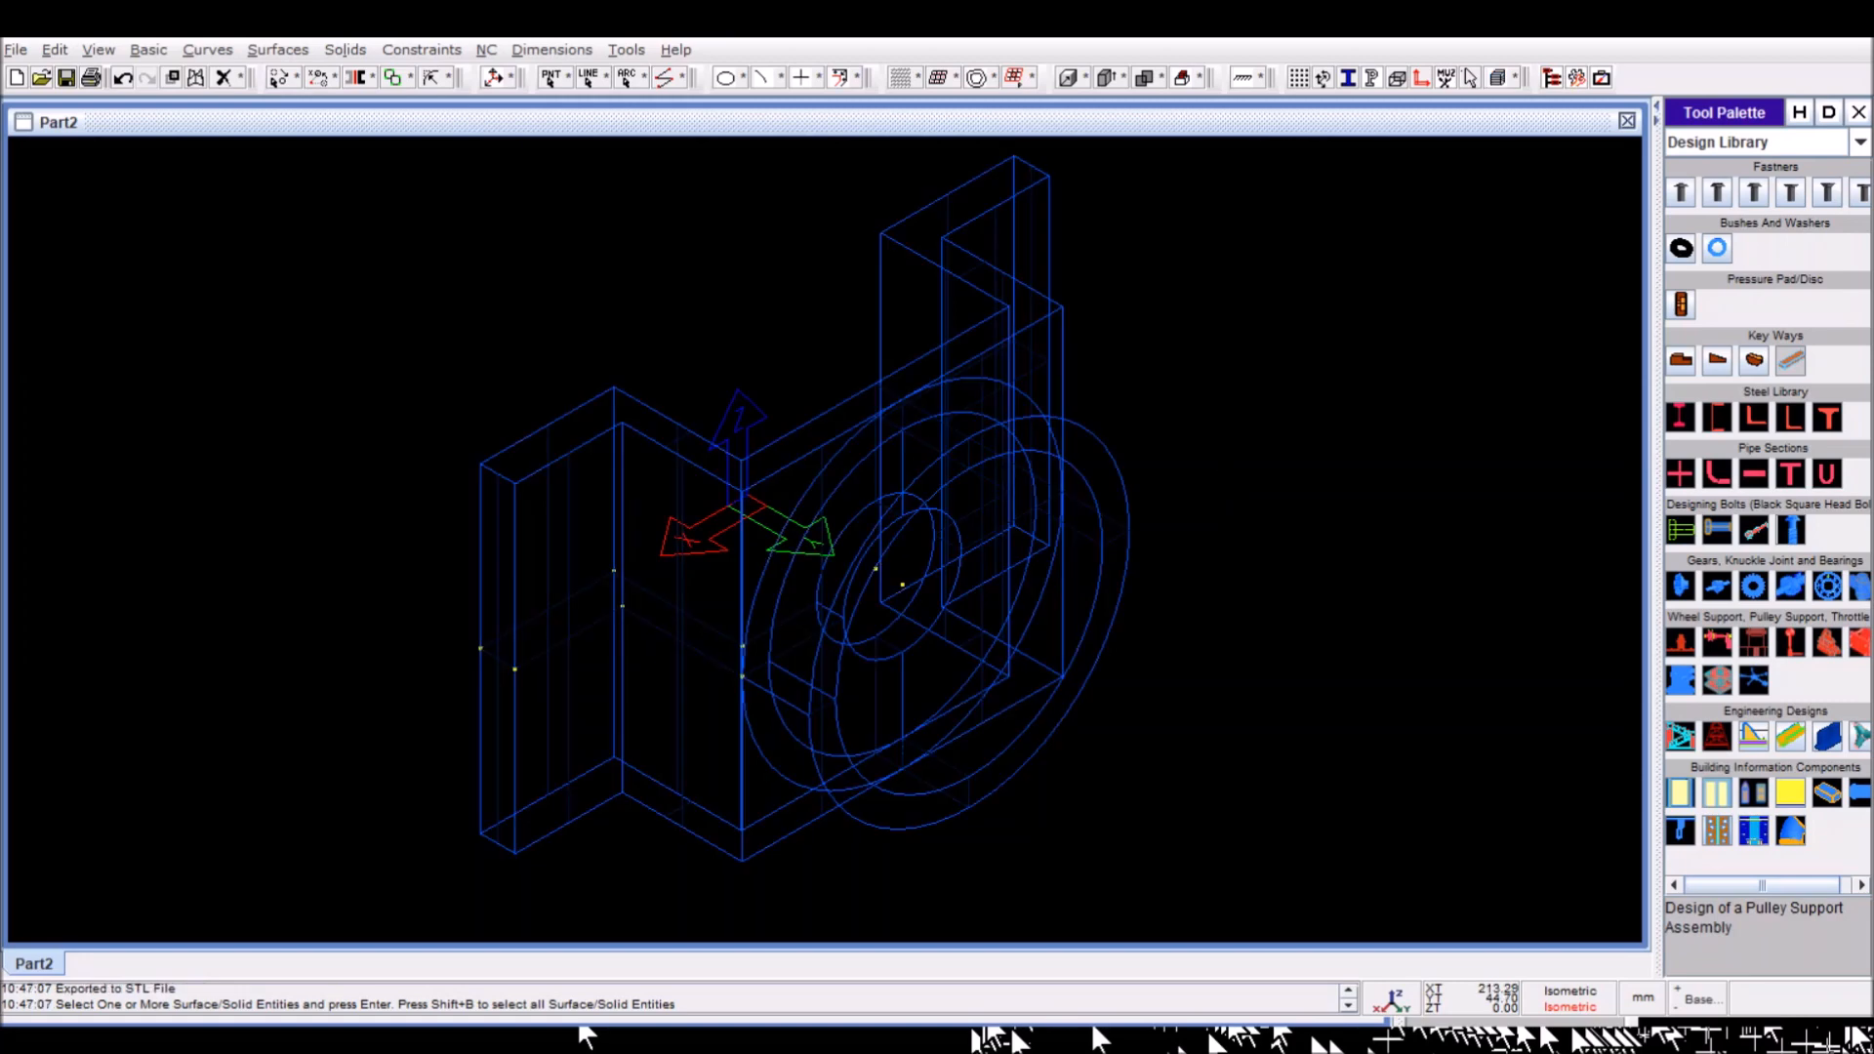